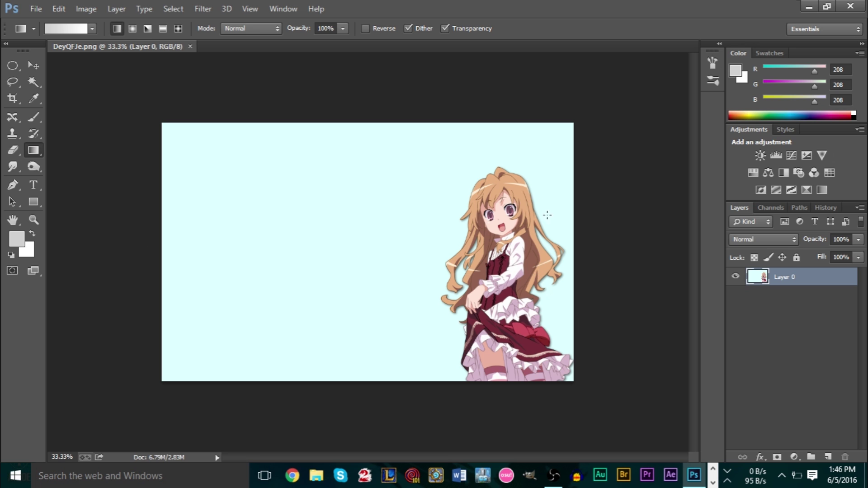
- Select the light-blue background around the girl with the Magic Wand, delete it and deselect
scroll(650, 230, "up", 3)
key("Right")
key("Right")
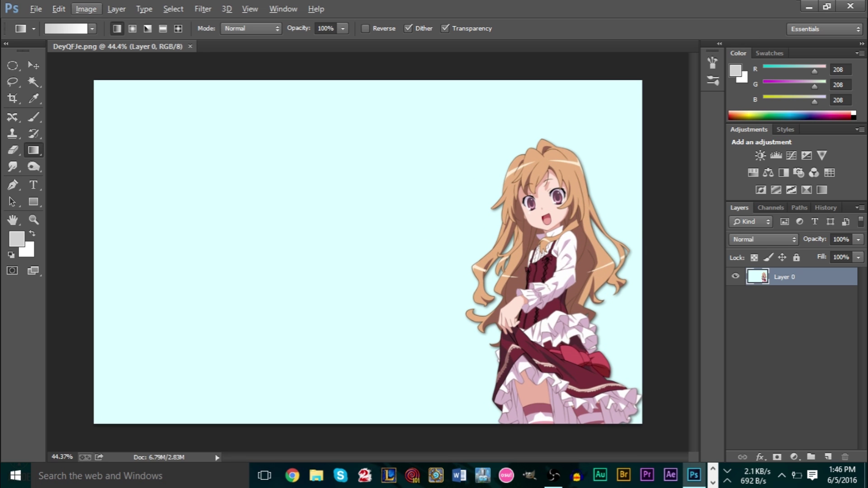
left_click(38, 83)
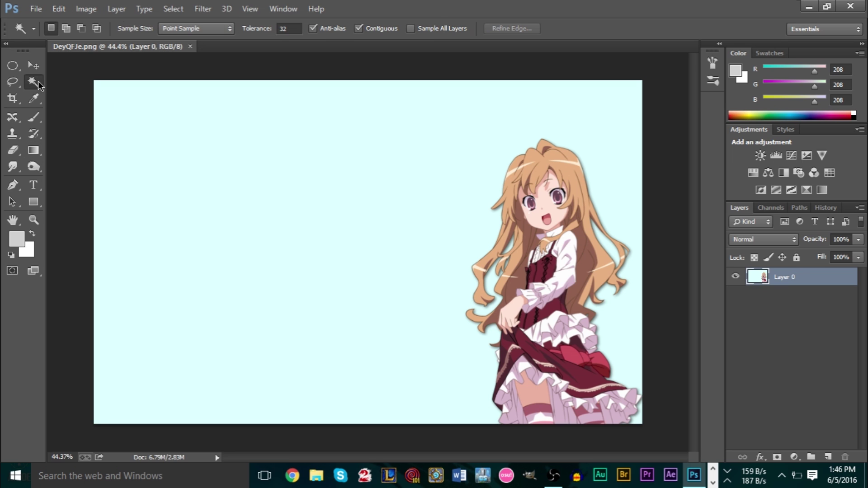
left_click(466, 168)
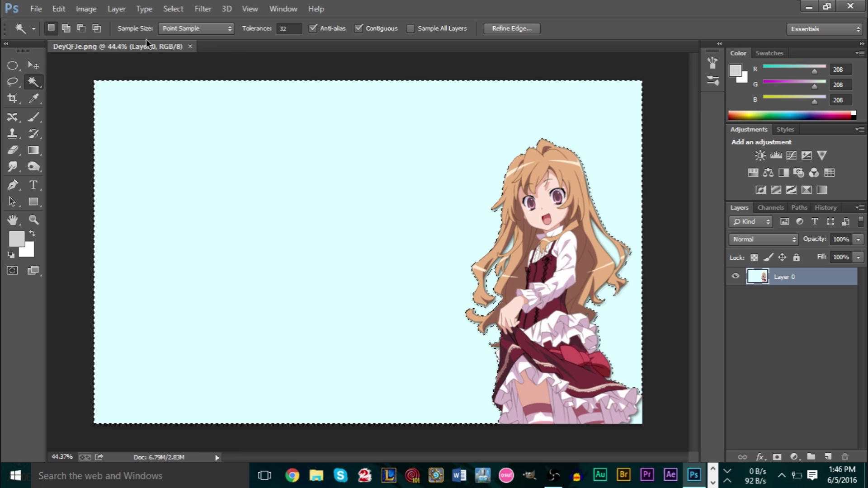
key("Delete")
key("ctrl+d")
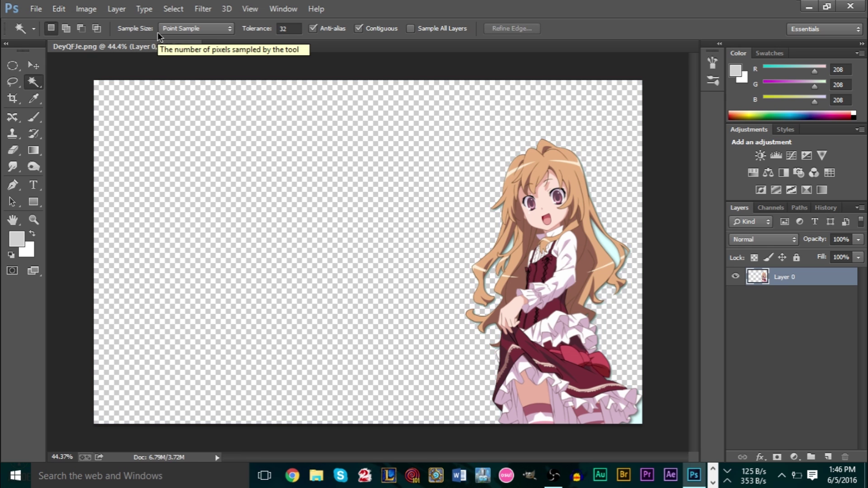
- Undo the deselection and deletion, and cut the selected light-blue background out instead
key("ctrl+alt+z")
key("ctrl+alt+z")
left_click(59, 14)
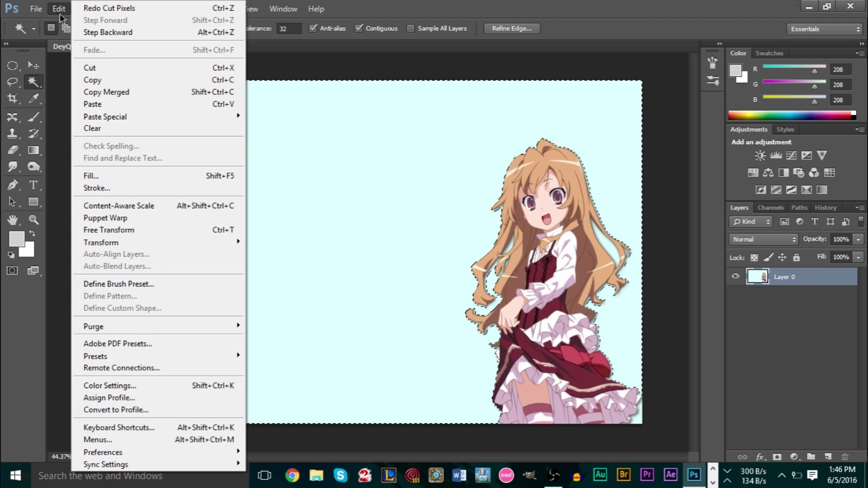
left_click(115, 67)
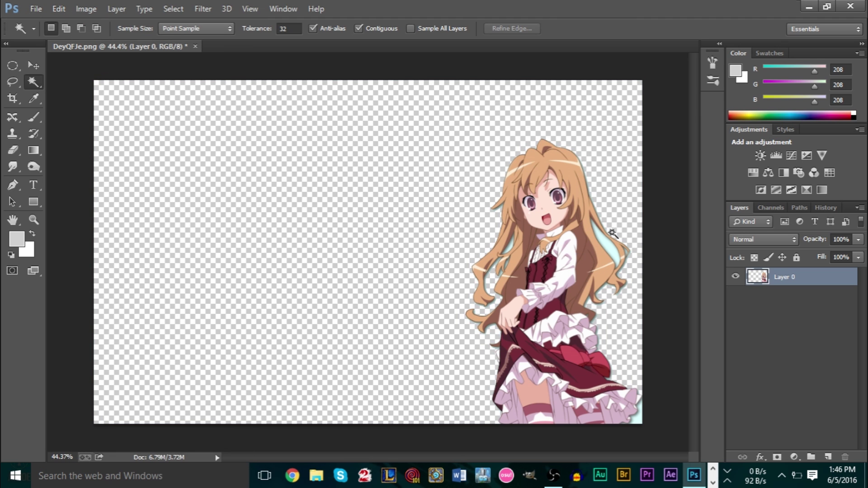
- Select and cut the leftover light-blue patches enclosed by the hair strands on both sides of the girl's face
scroll(615, 235, "up", 5)
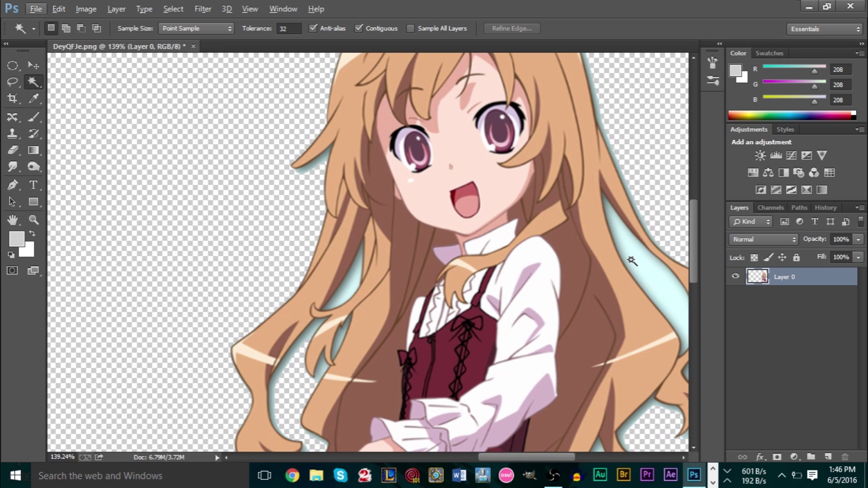
left_click(632, 261)
key("ctrl+x")
left_click(338, 303)
key("ctrl+x")
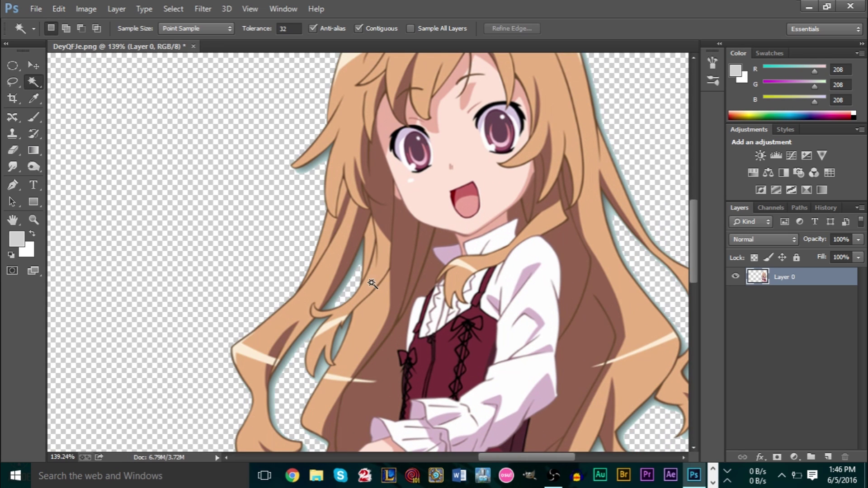
left_click(341, 342)
key("ctrl+x")
left_click(324, 367)
key("ctrl+x")
- Select and cut the remaining background remnants along the girl's right-hand hair strands and lower curls
scroll(522, 278, "down", 1)
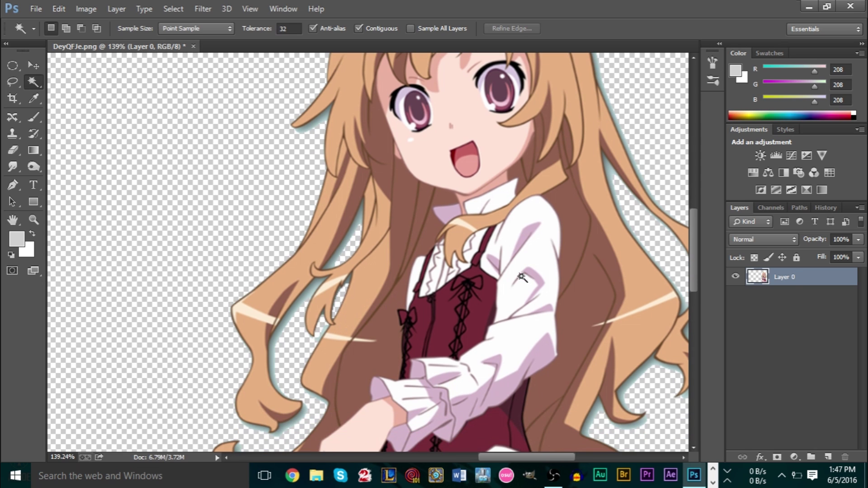
left_click(609, 175)
key("ctrl+x")
scroll(567, 223, "down", 3)
left_click(601, 271)
key("ctrl+x")
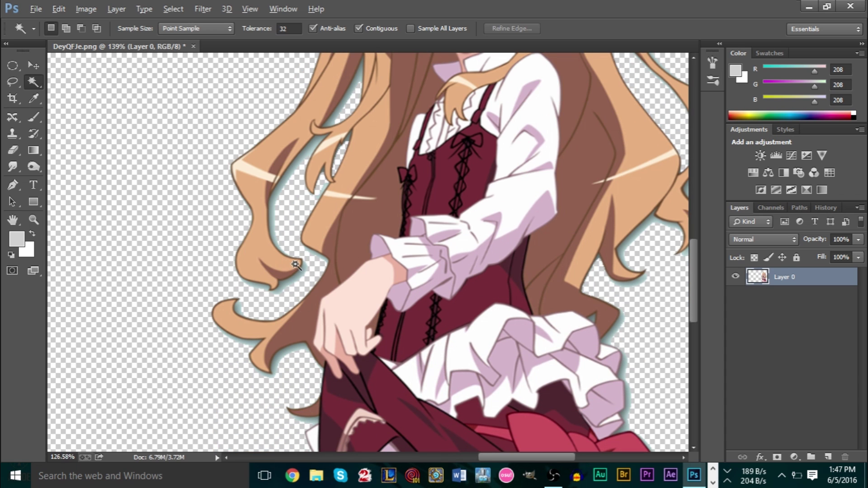
scroll(294, 266, "down", 5)
key("alt")
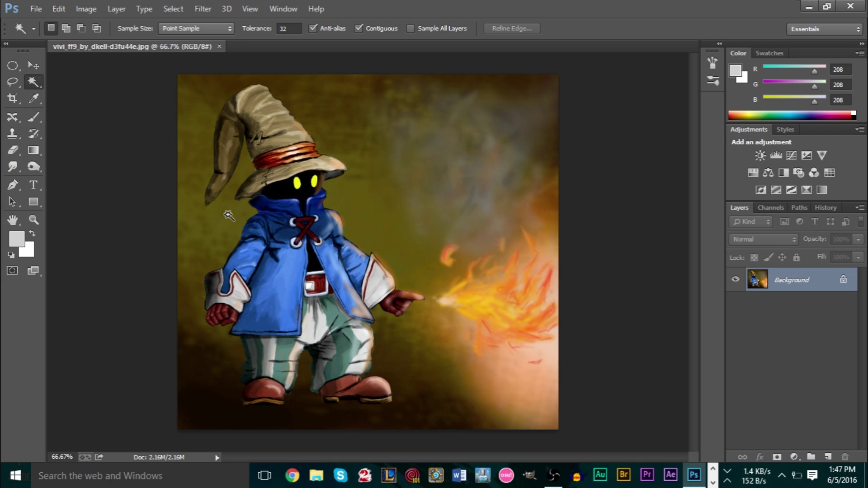
- Try selecting the olive background around the mage's hat with the Magic Wand, and delete the upper area before undoing the deletion
left_click(411, 187)
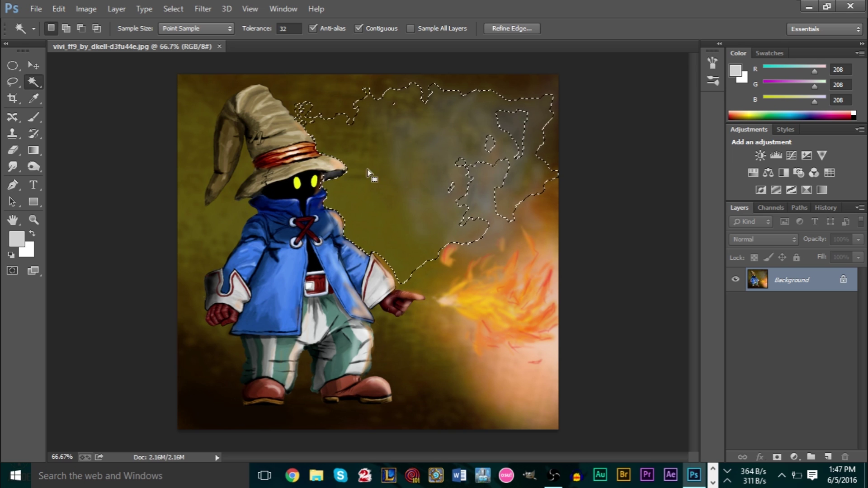
left_click(285, 89)
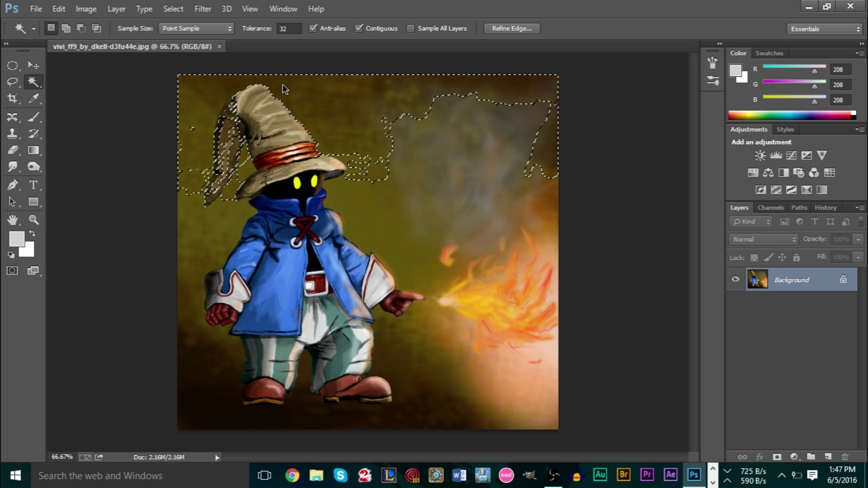
key("BackSpace")
key("ctrl+z")
- Try to clear the olive area beside the mage and the dark area around his feet using Magic Wand selections
left_click(381, 227)
key("BackSpace")
key("ctrl+d")
left_click(419, 404)
key("BackSpace")
key("ctrl+d")
left_click(421, 351)
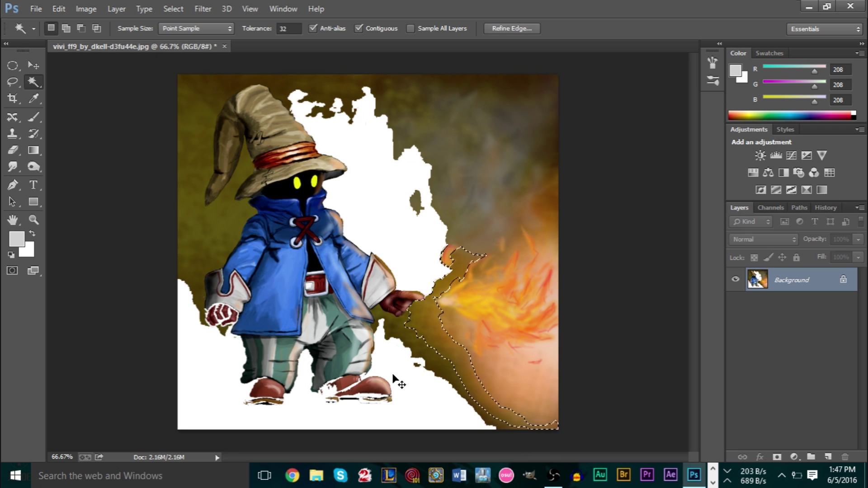
- Undo all Magic Wand selections and deletions made on the mage image
key("ctrl+alt+z")
key("ctrl+alt+z")
key("ctrl+alt+z")
key("ctrl+alt+z")
key("ctrl+alt+z")
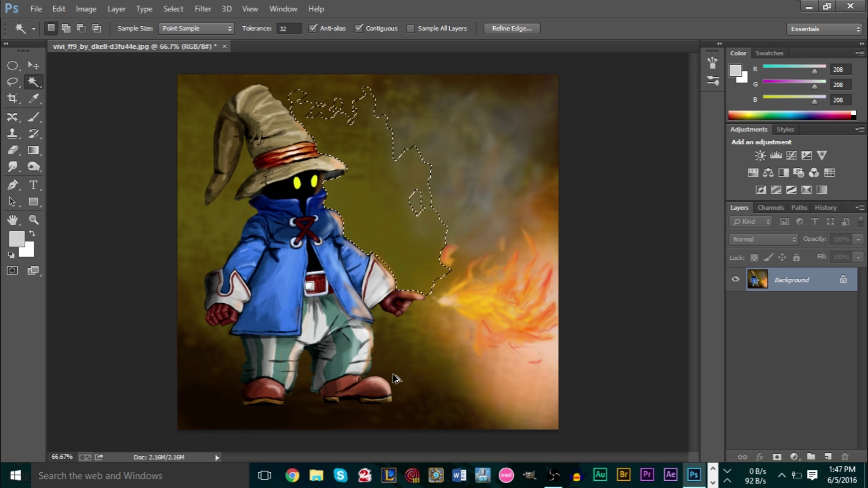
key("ctrl+alt+z")
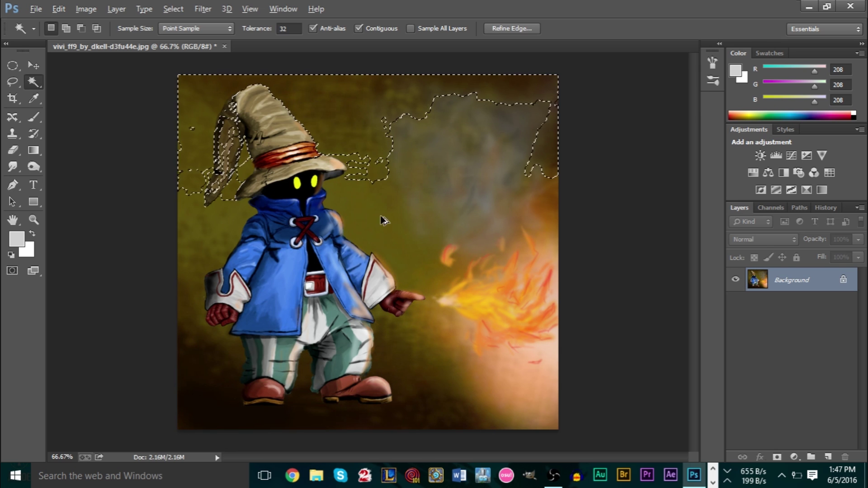
key("ctrl+alt+z")
key("ctrl+alt+z")
key("ctrl+alt+z")
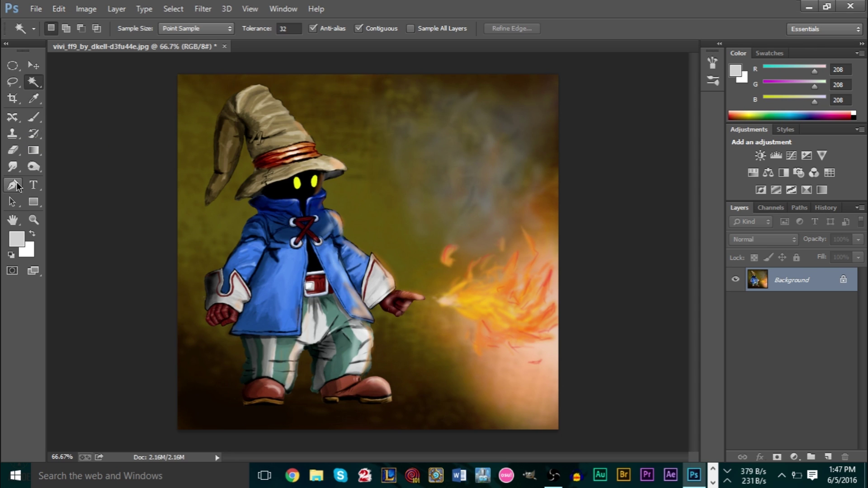
- Start a Pen tool path with a straight segment along the underside of the mage's left-hand shoe
left_click(16, 187)
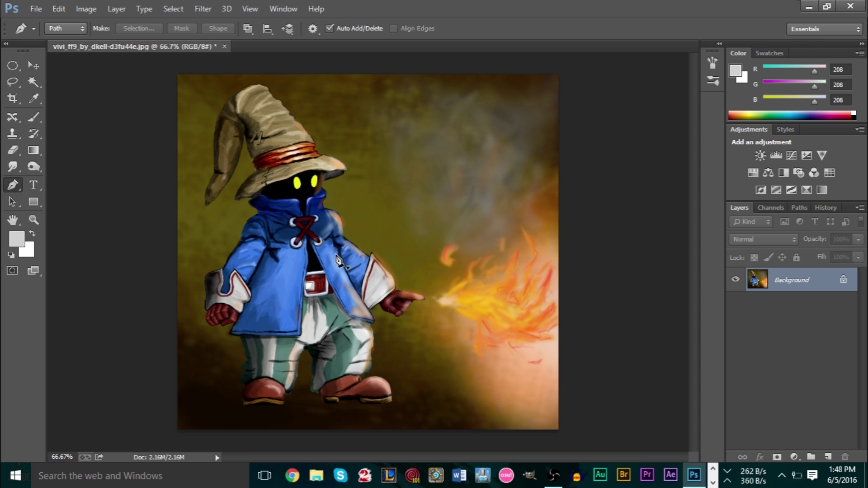
scroll(296, 422, "up", 5)
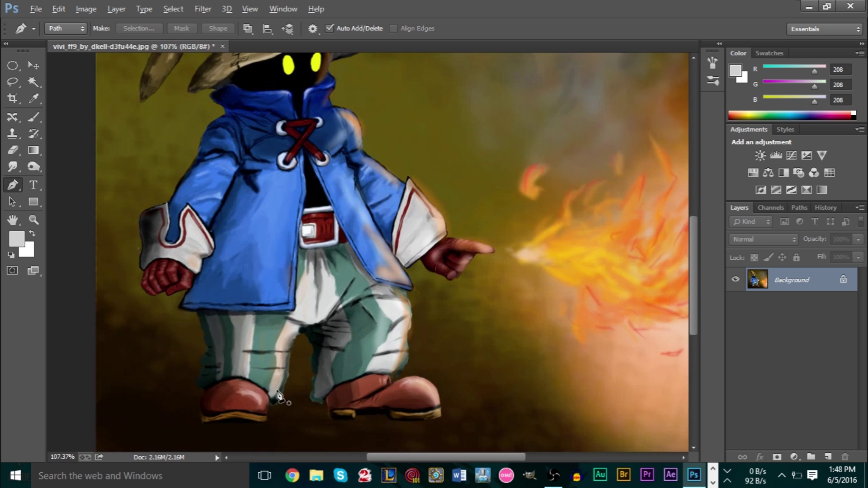
scroll(195, 378, "up", 6)
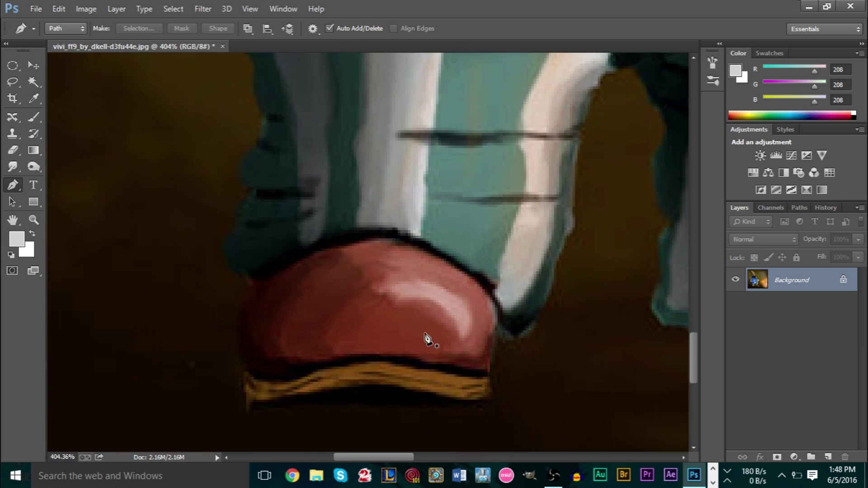
scroll(260, 337, "up", 2)
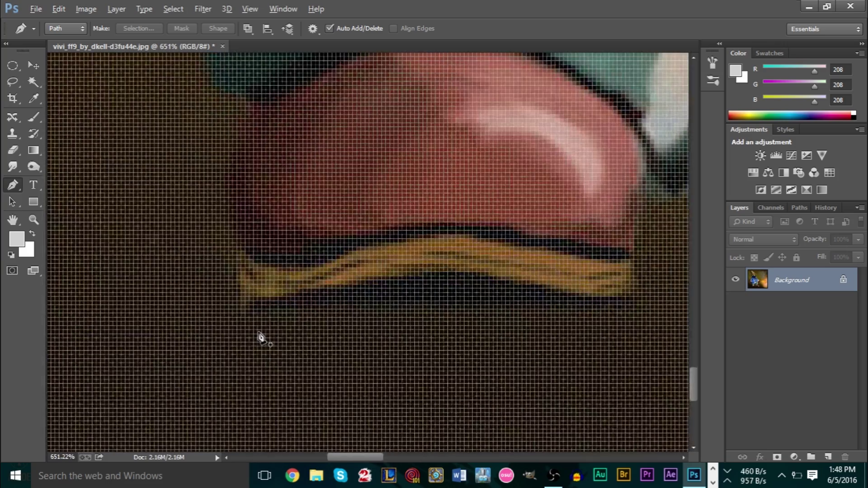
scroll(260, 337, "down", 1)
left_click(254, 326)
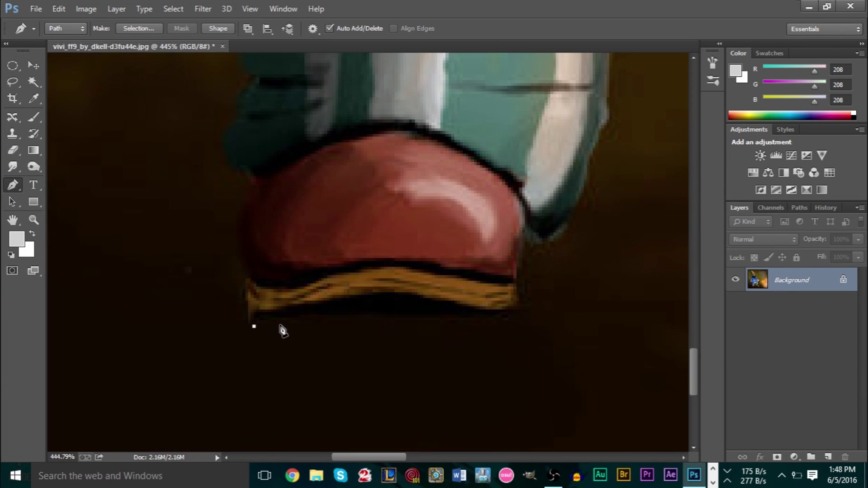
left_click(505, 321)
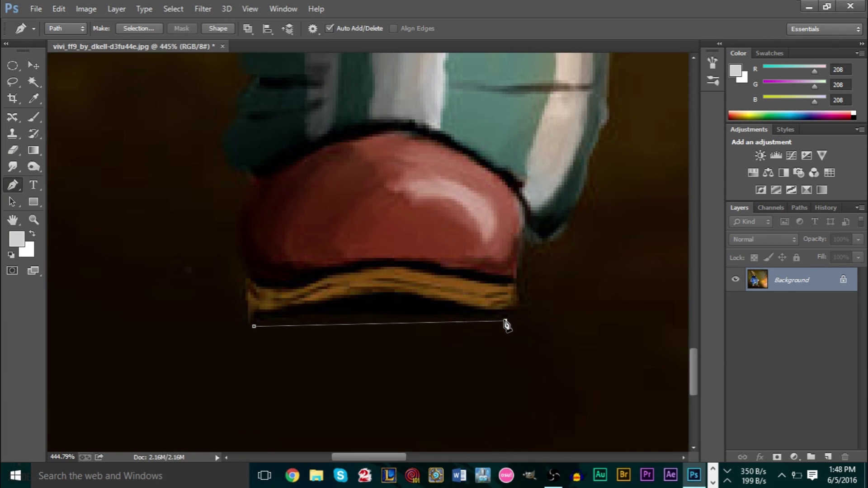
- Bend the path segment under the shoe upward to follow the curve of the sole
left_click(367, 329)
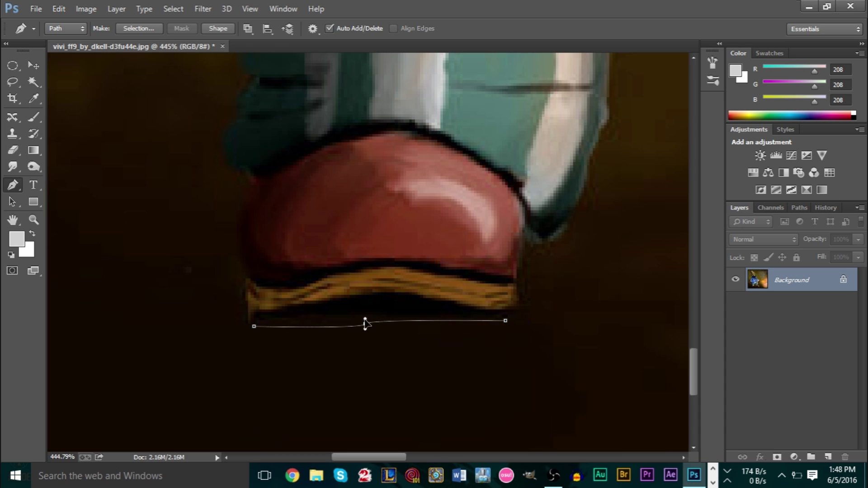
key("ctrl+z")
left_click(363, 325)
left_click(362, 324)
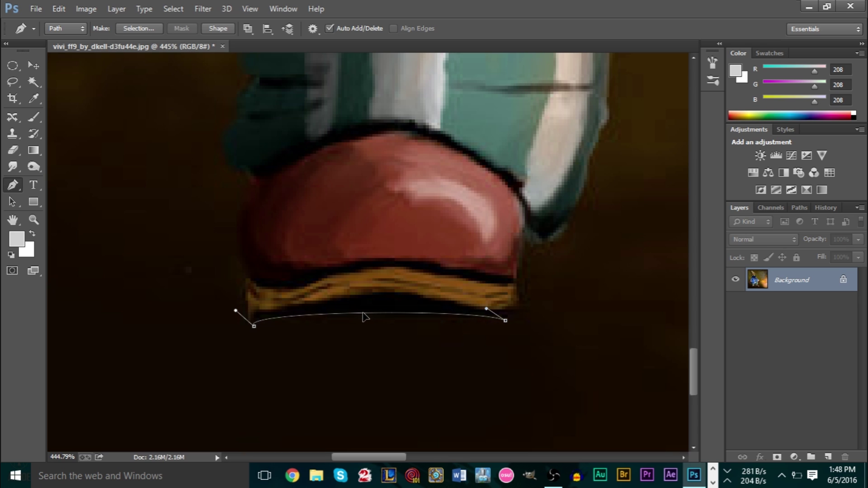
left_click_drag(365, 316, 368, 319)
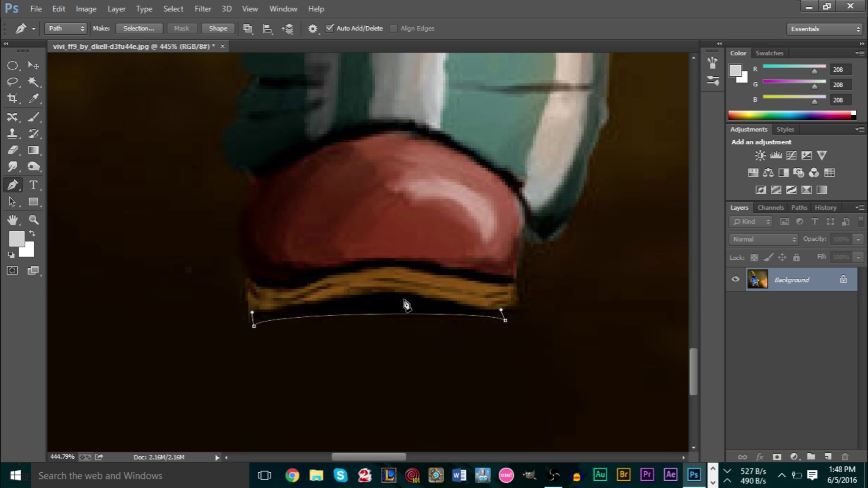
- Extend the path up the shoe's right edge and around the trouser cuff, bending both segments to the outline
left_click(525, 244)
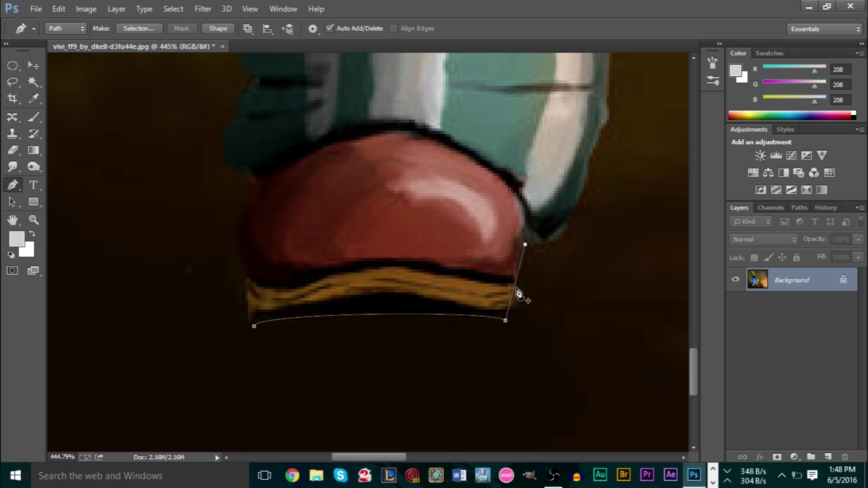
left_click_drag(518, 294, 527, 283)
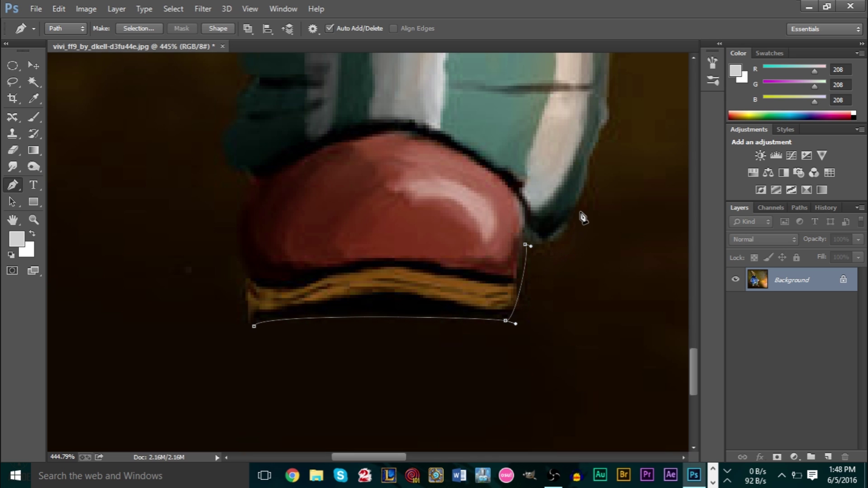
left_click_drag(582, 211, 582, 209)
scroll(599, 233, "up", 1)
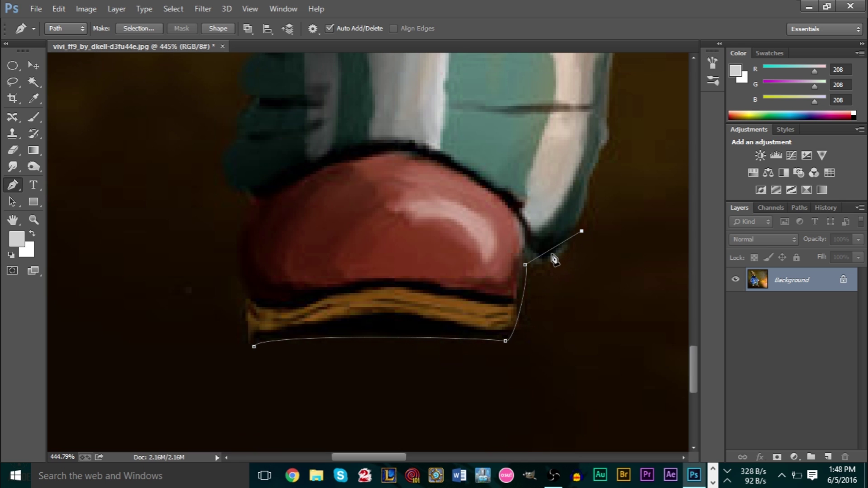
left_click_drag(552, 254, 558, 266)
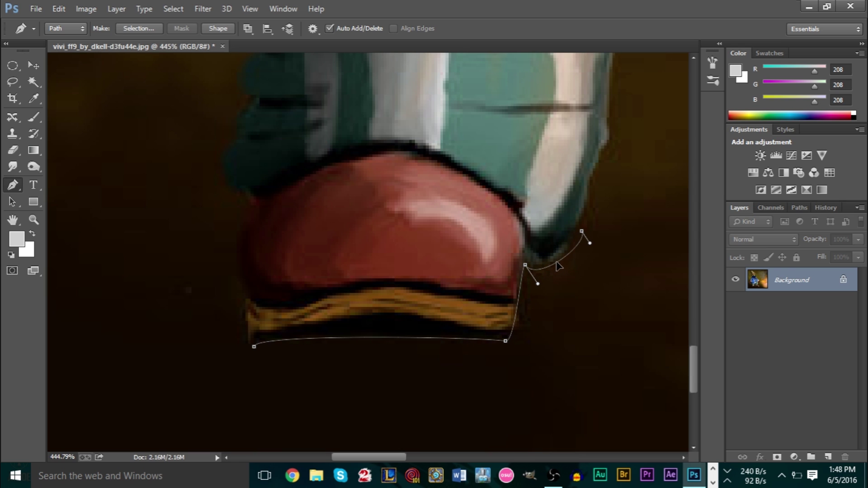
- Extend the path up the inner edge of the left-hand trouser leg and curve it over the top of the gap between the legs
scroll(624, 237, "up", 5)
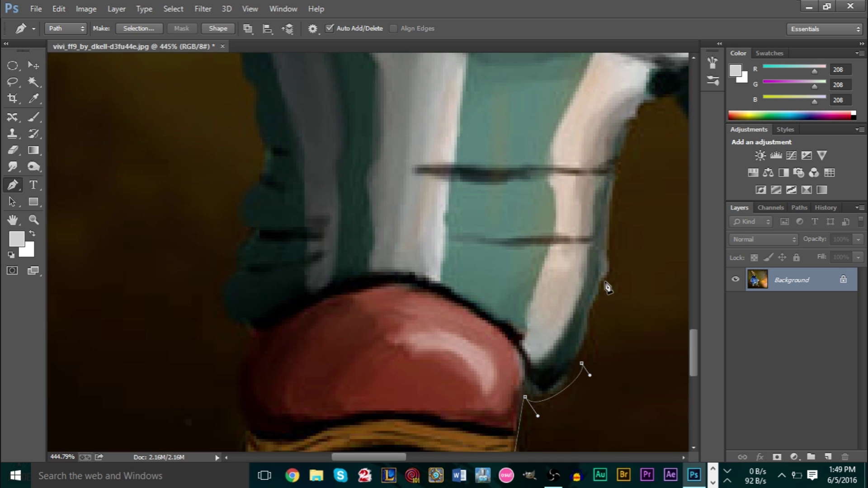
left_click(601, 278)
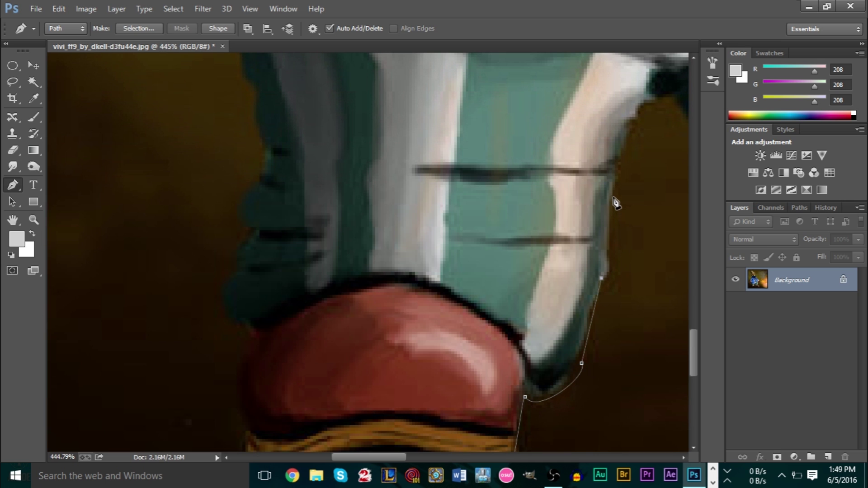
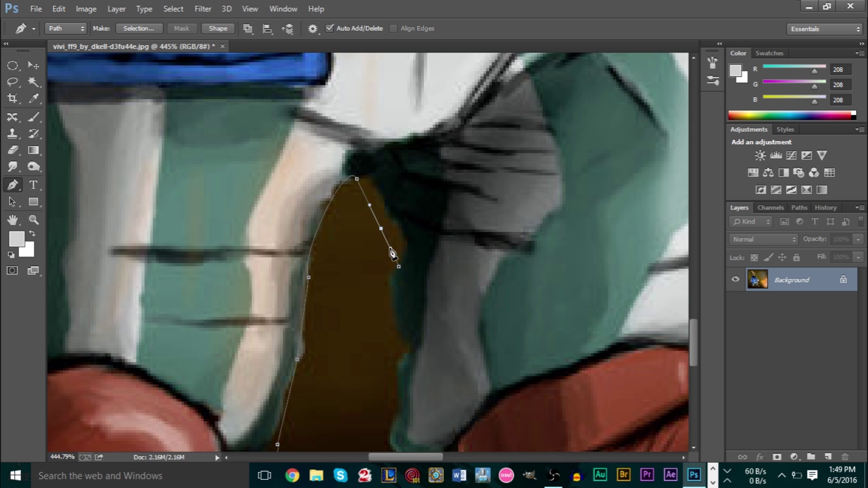
left_click(380, 229)
left_click_drag(388, 219, 391, 221)
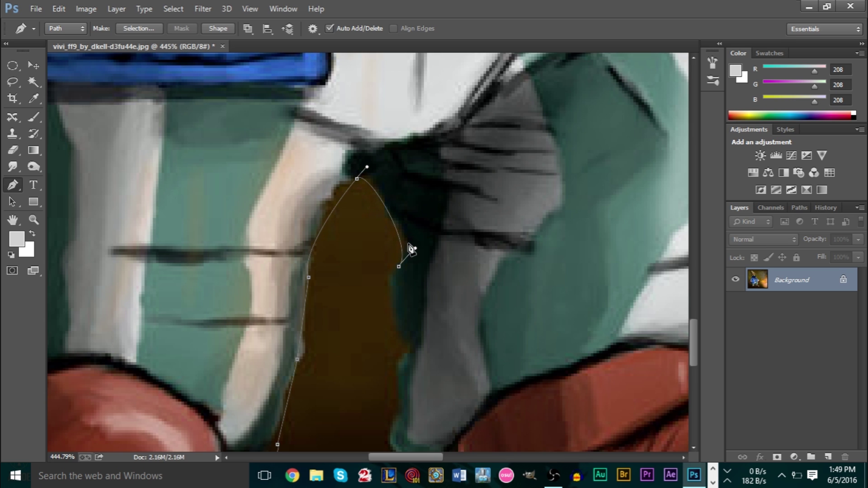
- Try to trace the right-hand leg's inner edge down to the cuff with one long segment bent to the outline
scroll(411, 246, "down", 5)
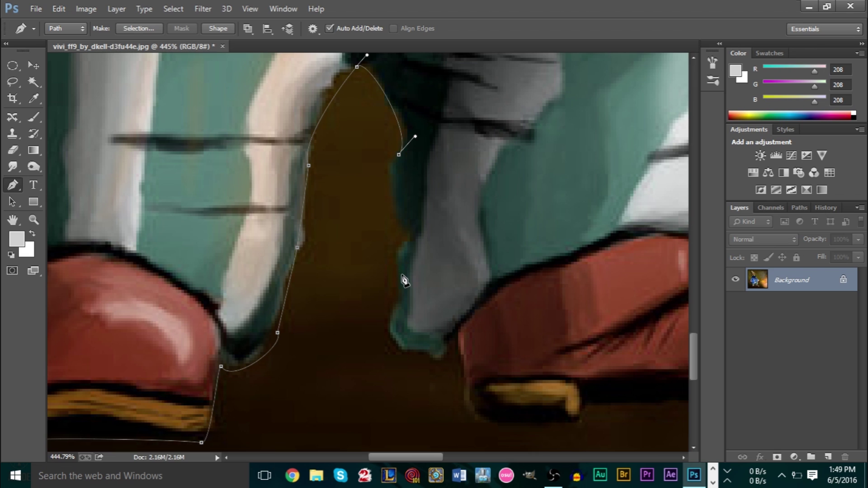
left_click(416, 353)
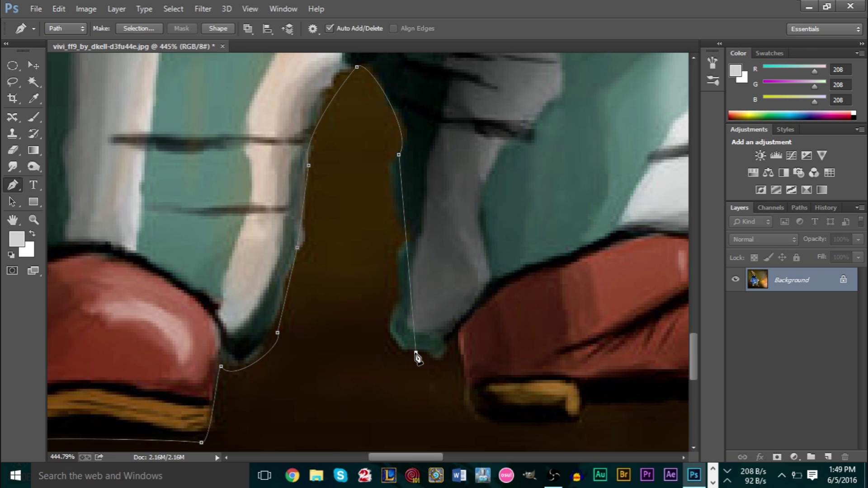
left_click(408, 260)
left_click(409, 261)
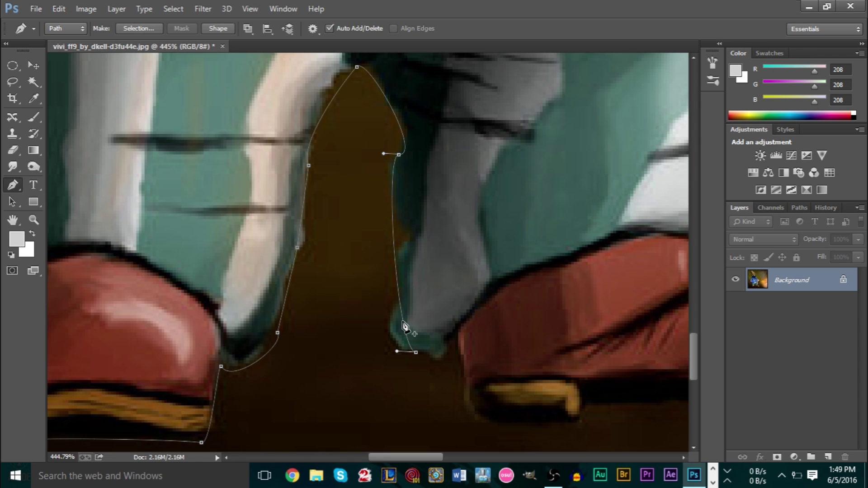
mouse_move(405, 327)
left_mouse_down()
mouse_move(398, 322)
mouse_move(383, 339)
mouse_move(390, 332)
left_mouse_up()
left_click_drag(373, 252, 387, 236)
left_click(386, 239)
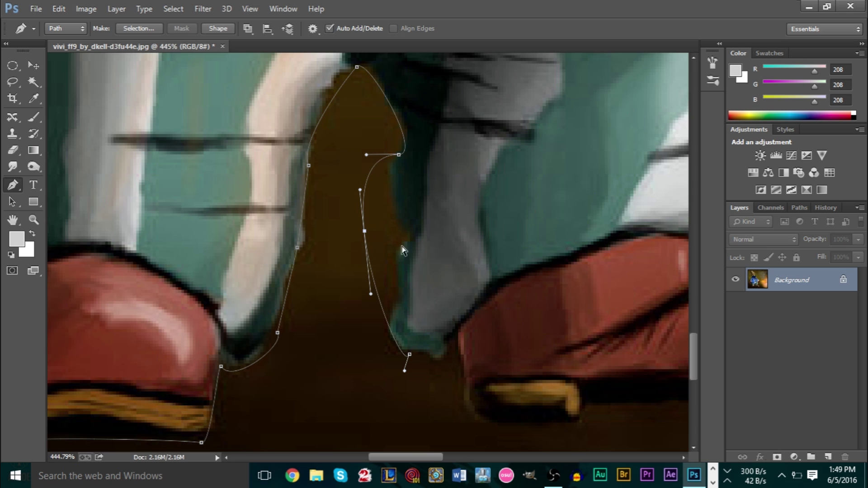
- Undo the long segment and its bends along the right-hand leg's inner edge
key("ctrl+alt+z")
key("ctrl+alt+z")
key("ctrl+alt+z")
key("ctrl+alt+z")
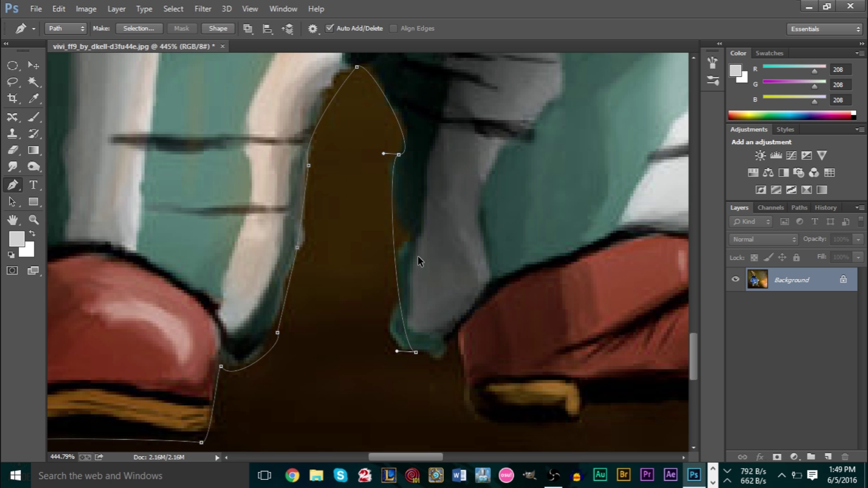
key("ctrl+alt+z")
key("ctrl+alt+z")
key("ctrl+alt+z")
key("ctrl+alt+z")
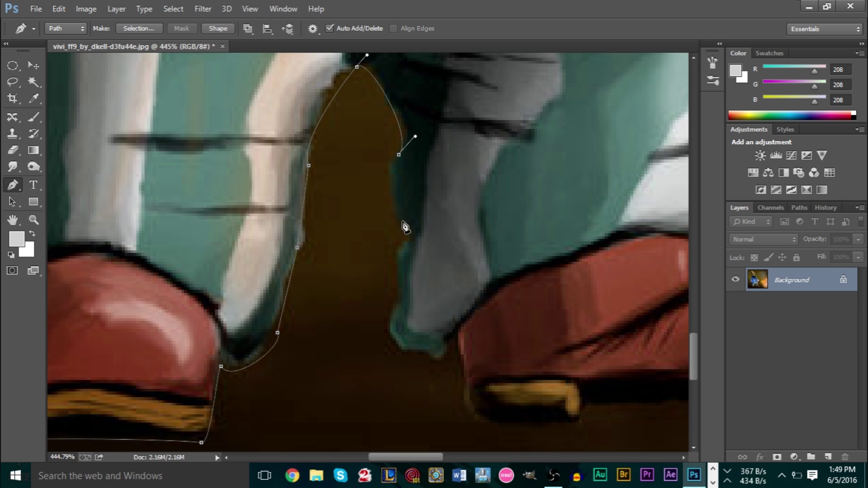
- Extend the path down the right-hand leg's inner edge in two short segments, bending each to the trouser outline
left_click(405, 231)
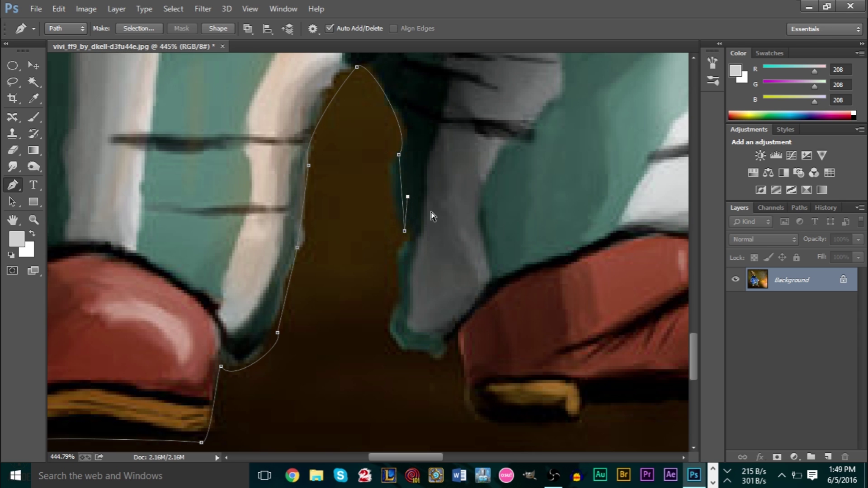
left_click_drag(404, 199, 396, 198)
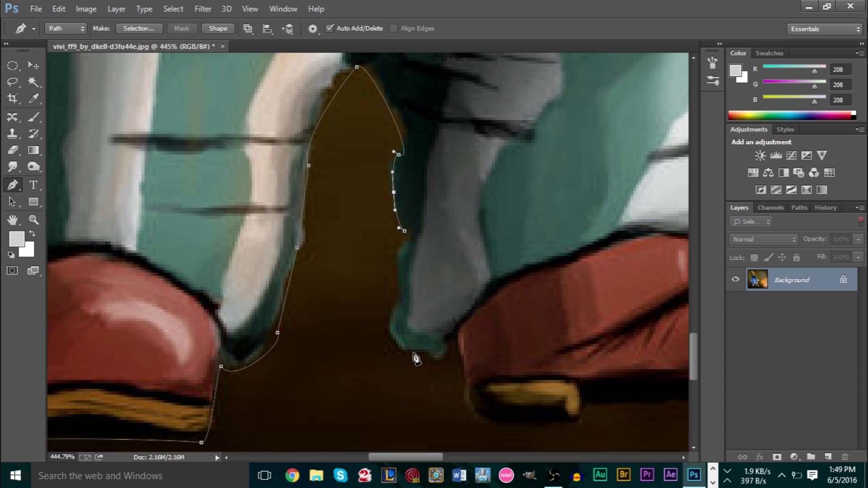
left_click(399, 299)
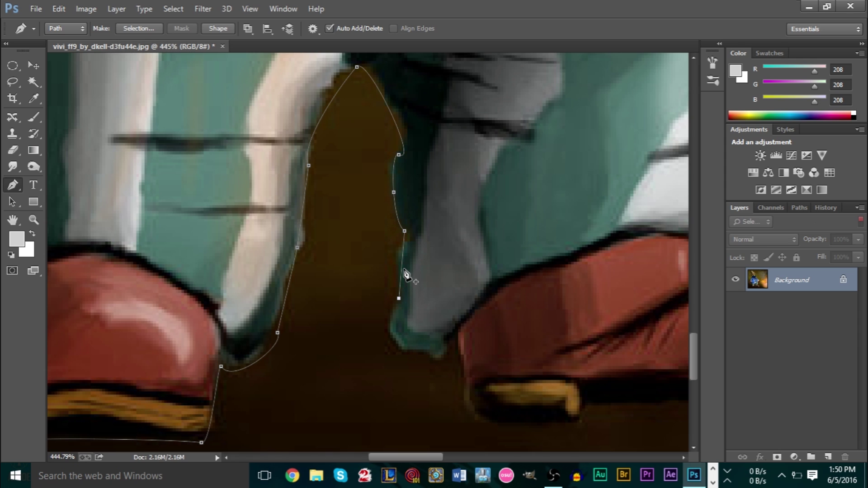
left_click(402, 269)
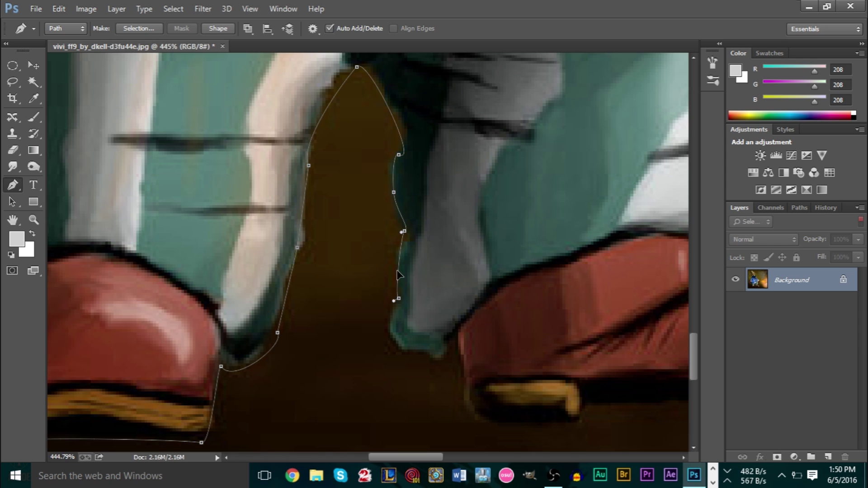
- Extend the path around the bottom of the right-hand trouser cuff to the shoe's heel, bending the segments to the outline
scroll(400, 270, "down", 2)
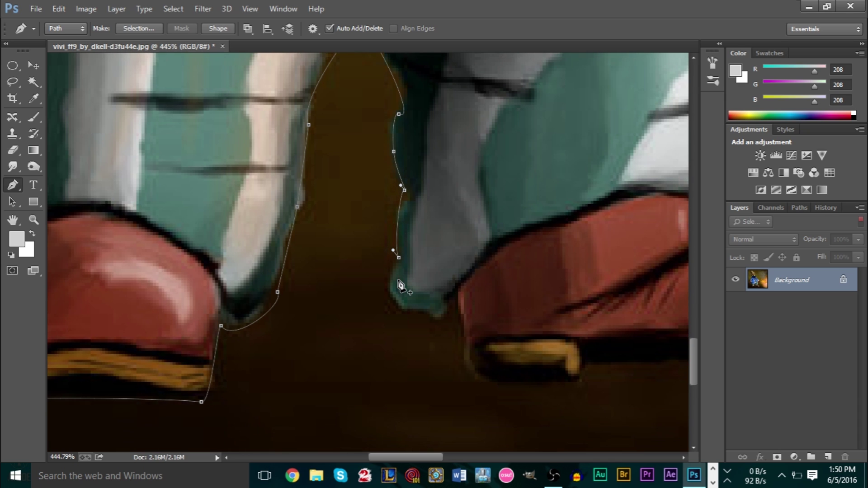
left_click(410, 312)
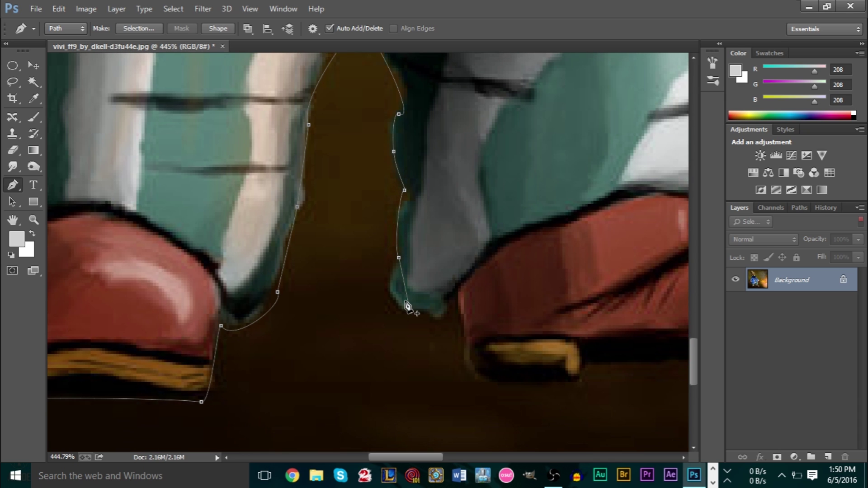
left_click_drag(409, 300, 392, 298)
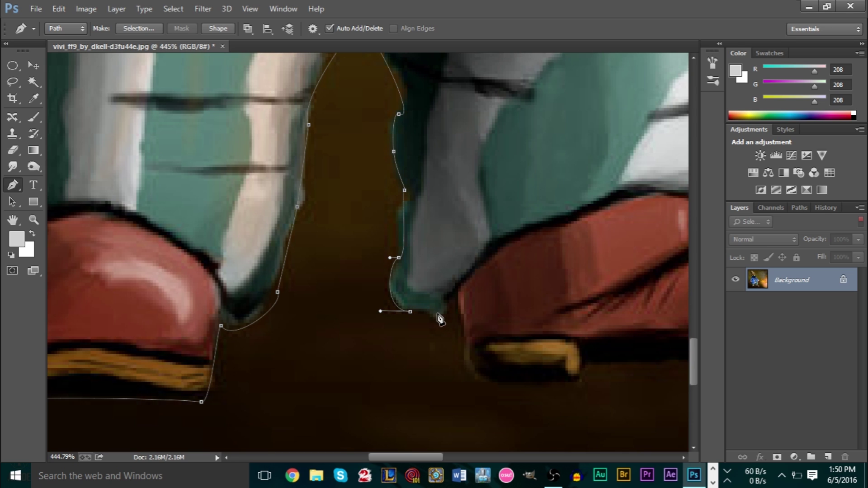
left_click(465, 317)
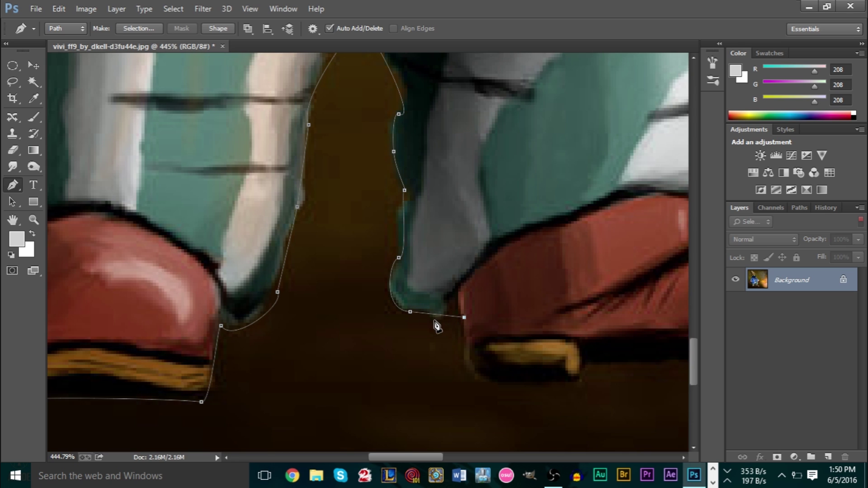
left_click(454, 317)
left_click_drag(454, 322, 452, 314)
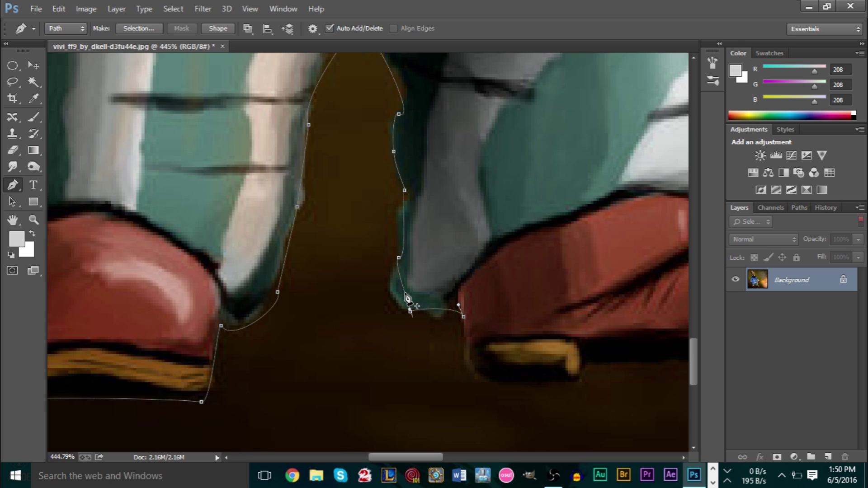
left_click_drag(407, 297, 393, 296)
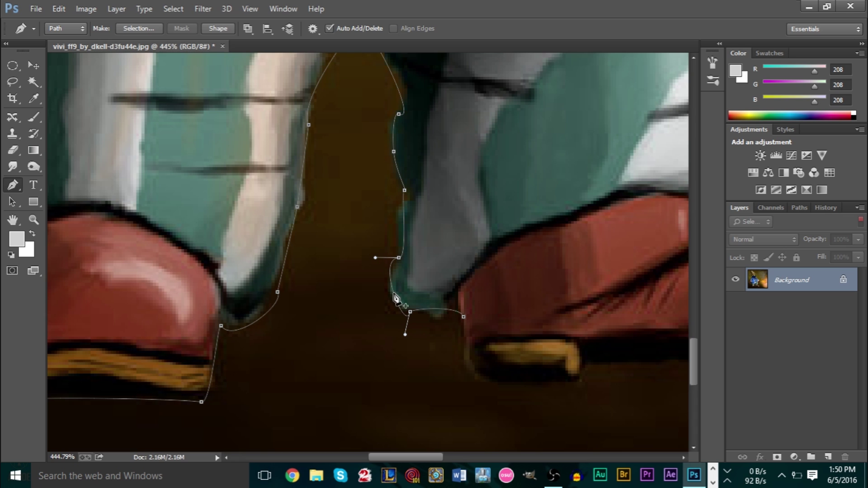
- Add a path segment around the back of the right-hand shoe's heel and bend it to the curve
scroll(471, 307, "down", 2)
left_click(504, 332)
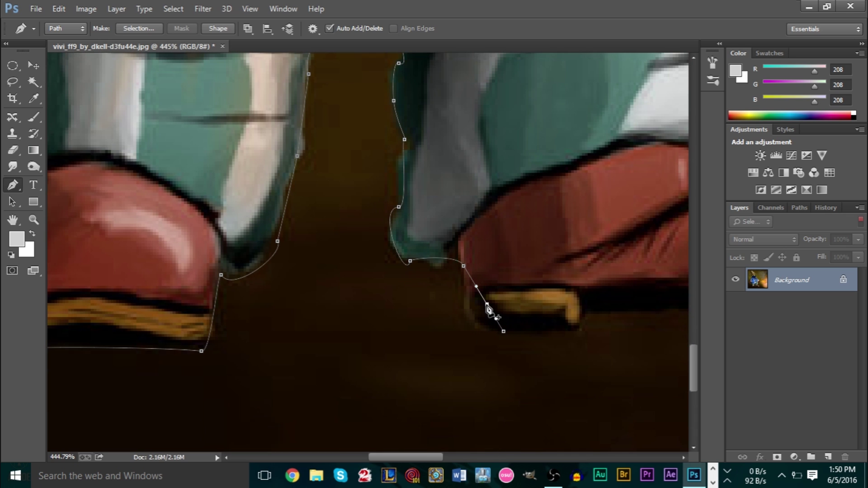
left_click_drag(488, 309, 473, 326)
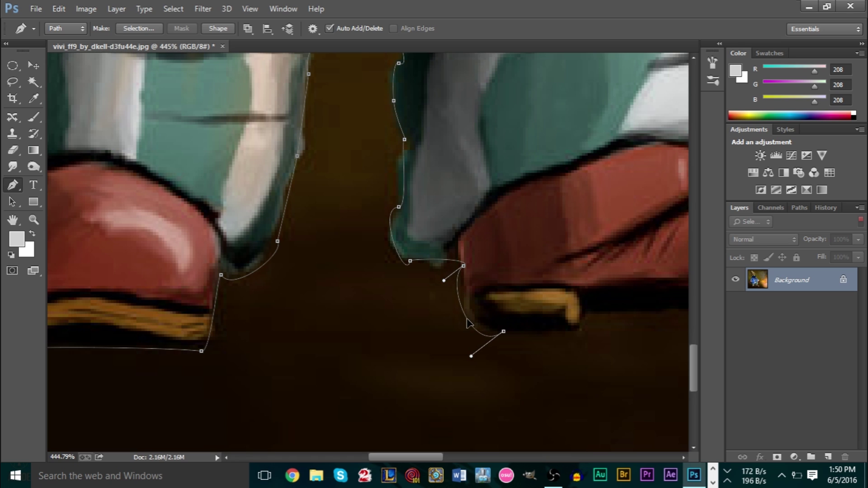
left_click(456, 297)
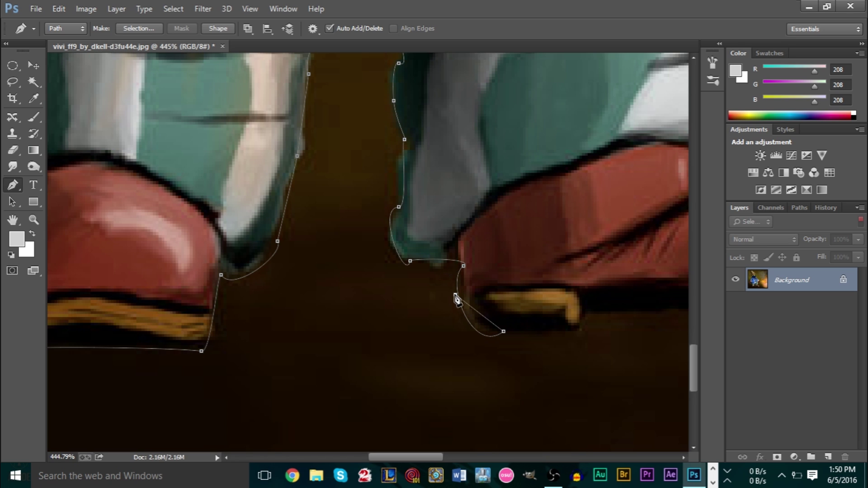
key("ctrl+z")
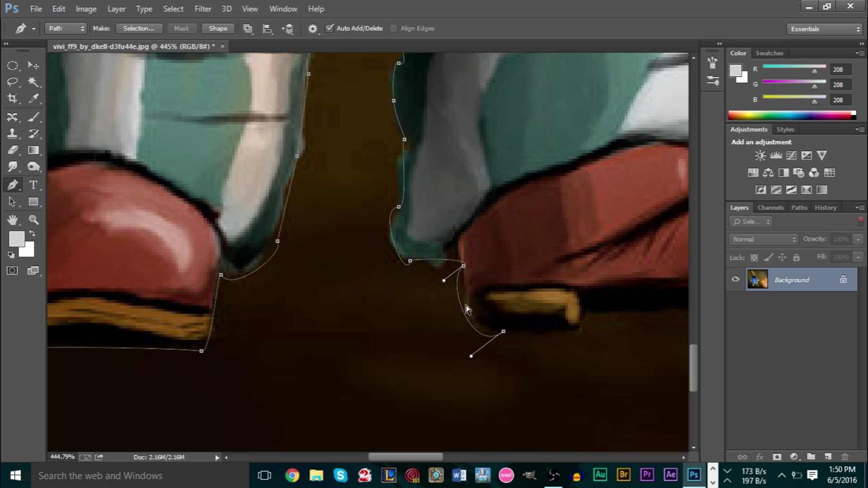
left_click_drag(461, 299, 465, 299)
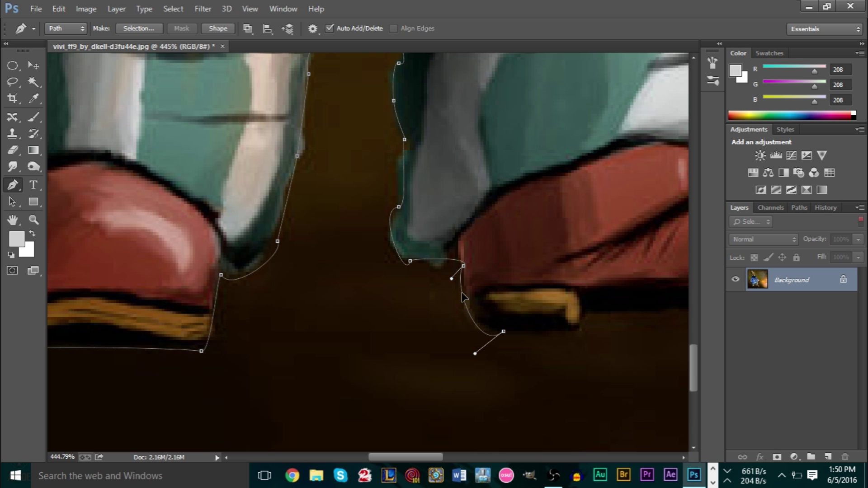
- Extend the path in short segments along the right-hand shoe's underside, from the heel to the front of the sole
left_click_drag(408, 454, 450, 451)
left_click(587, 329)
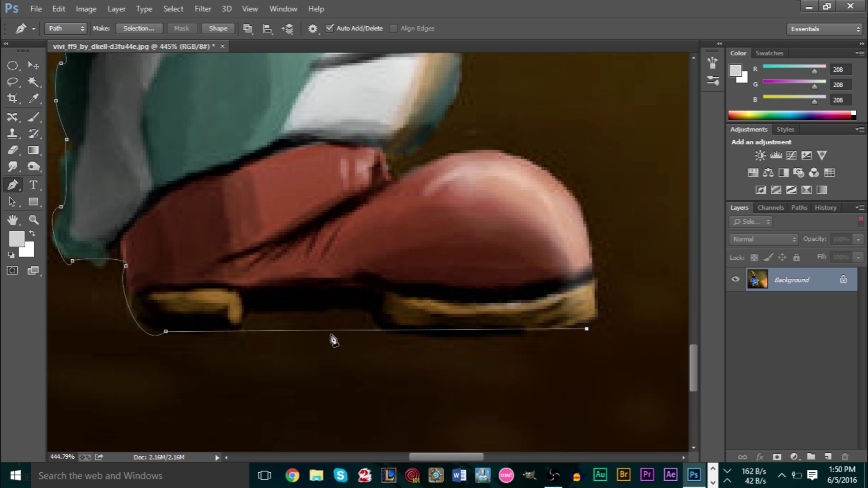
key("ctrl+z")
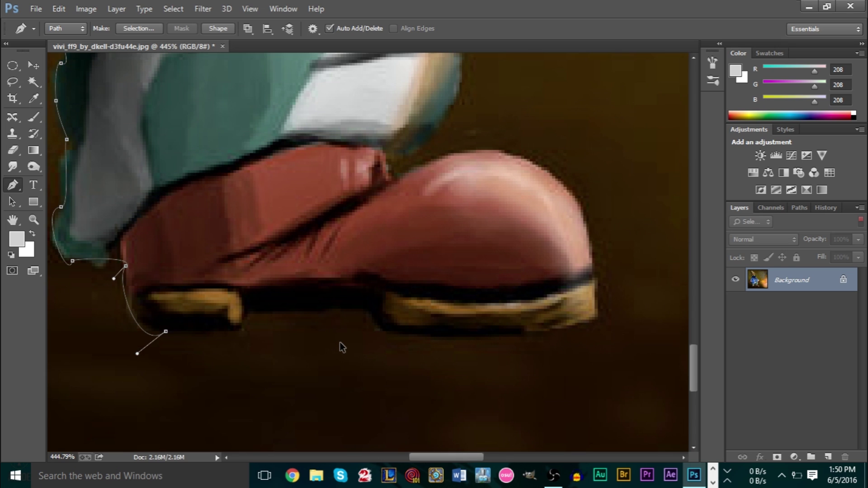
left_click(245, 332)
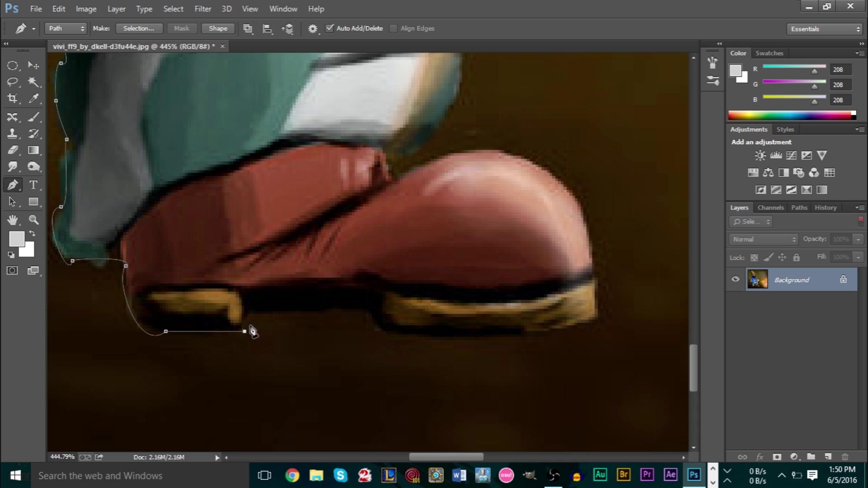
left_click(383, 334)
left_click(556, 337)
left_click(601, 320)
- Trace the path up over the right-hand shoe's toe and back to the bottom of the trouser leg
left_click(589, 235)
left_click(530, 159)
left_click(426, 164)
left_click(392, 156)
left_click_drag(425, 126, 429, 131)
- Continue the path up the outer trouser leg, around the coat tip and sleeve edge, and along the underside of the hand
scroll(429, 132, "up", 15)
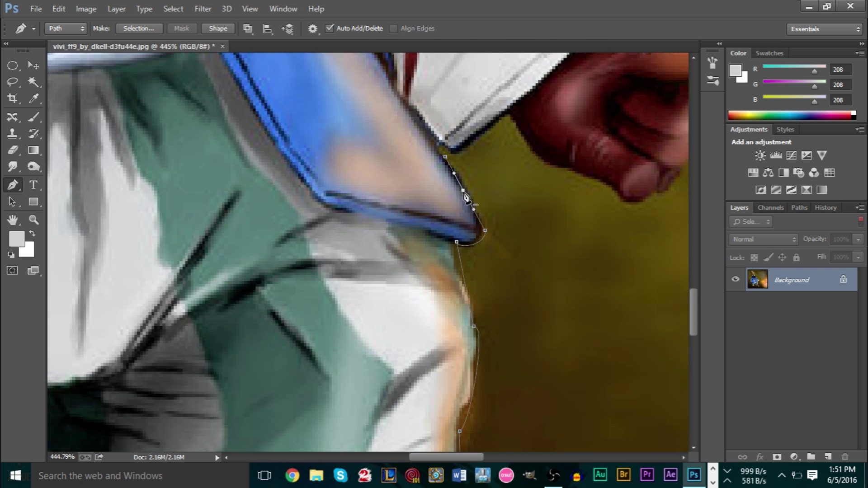
left_click(508, 150)
left_click(533, 188)
left_click(615, 225)
scroll(310, 216, "right", 10)
- Trace the path around the curled fingers and pointing finger, and continue along the upper sleeve to the collar
left_click(264, 223)
left_click(305, 172)
left_click(392, 118)
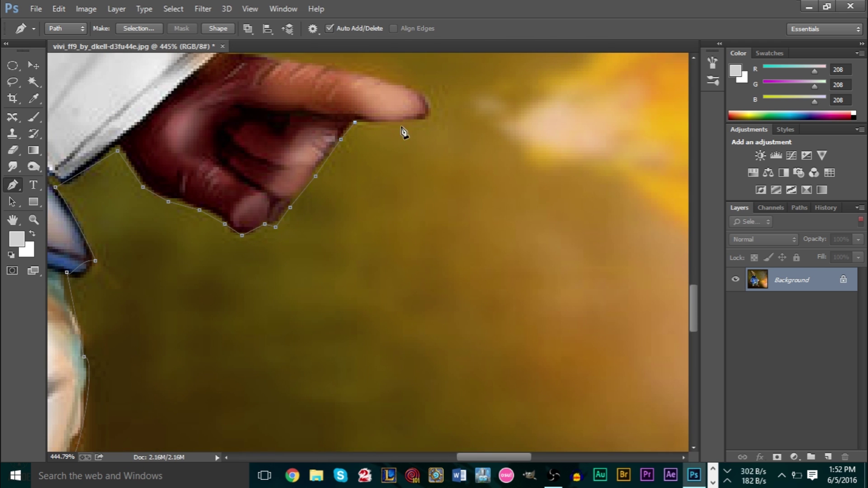
left_click(422, 106)
scroll(234, 169, "up", 5)
scroll(234, 169, "up", 10)
scroll(244, 190, "up", 5)
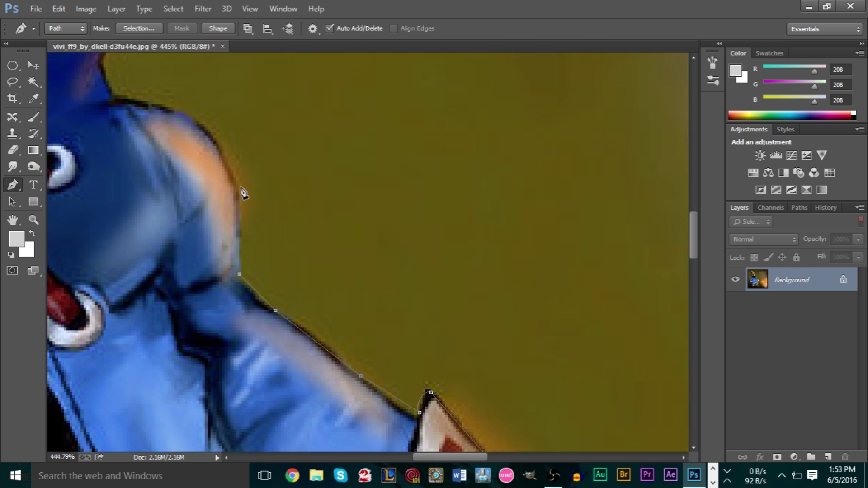
- Continue the path up the collar and around the right-hand tip of the hat brim
scroll(529, 226, "left", 6)
scroll(539, 203, "up", 5)
scroll(553, 178, "right", 10)
left_click(379, 229)
left_click(424, 189)
left_click(446, 175)
scroll(451, 178, "up", 5)
left_click(422, 253)
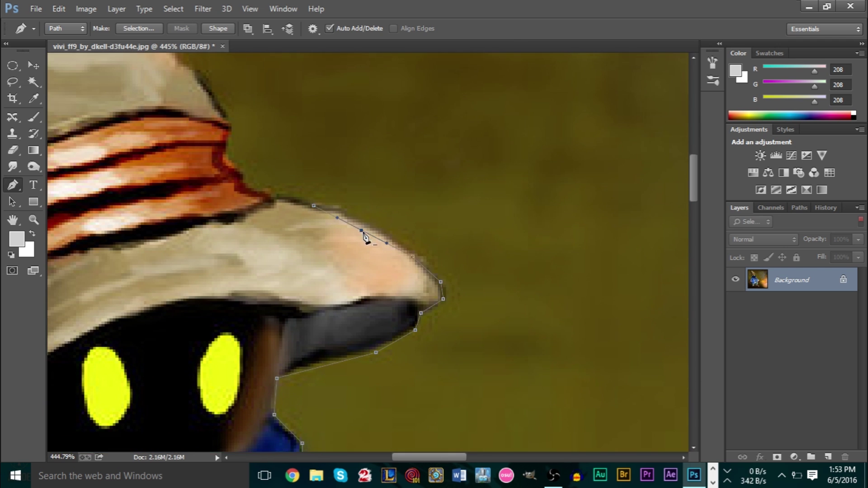
- Trace the path along the top of the brim, past the orange hat band and up the crown's right-hand edge
left_click(266, 229)
scroll(253, 213, "up", 5)
scroll(316, 226, "up", 10)
left_click(442, 300)
left_click(419, 210)
left_click(317, 168)
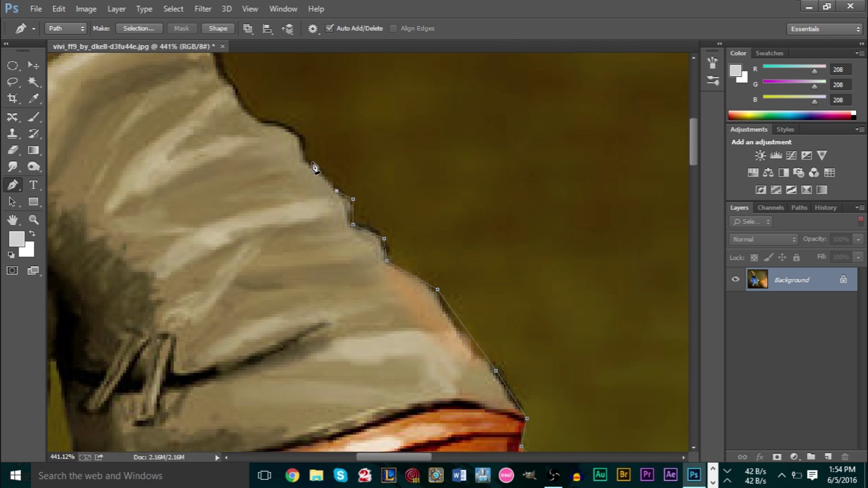
- Carry the path over the top of the hat and down onto the outer edge of its drooping point
scroll(272, 158, "up", 5)
left_click(219, 147)
scroll(317, 181, "left", 8)
left_click(398, 140)
left_click(252, 242)
scroll(266, 277, "down", 5)
scroll(265, 277, "down", 2)
left_click(198, 221)
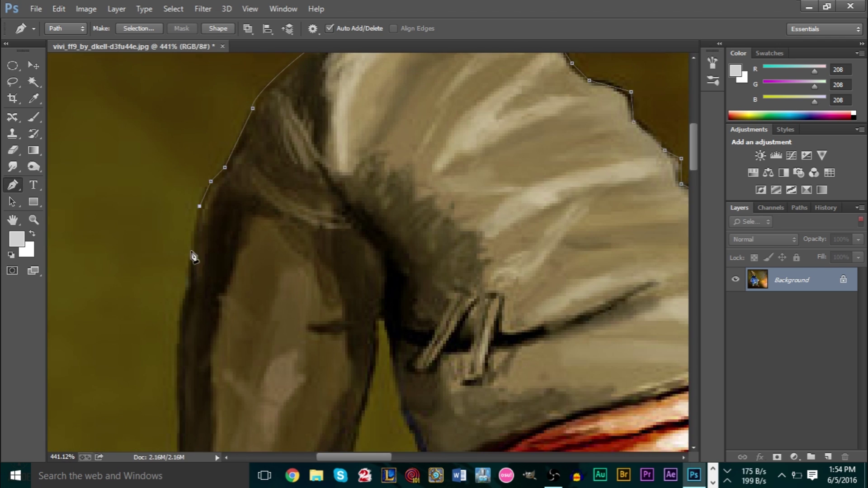
- Trace the path down the outer edge of the hat's drooping point and around its tip
scroll(194, 258, "down", 3)
scroll(155, 281, "down", 5)
left_click(124, 196)
left_click(119, 252)
left_click(119, 291)
left_click(150, 278)
- Extend the path up the drooping point's inner edge, down past the hat band and along the left-hand brim toward its tip
scroll(204, 272, "up", 3)
left_click(242, 250)
left_click(283, 197)
scroll(317, 181, "up", 5)
scroll(384, 227, "down", 5)
left_click(393, 230)
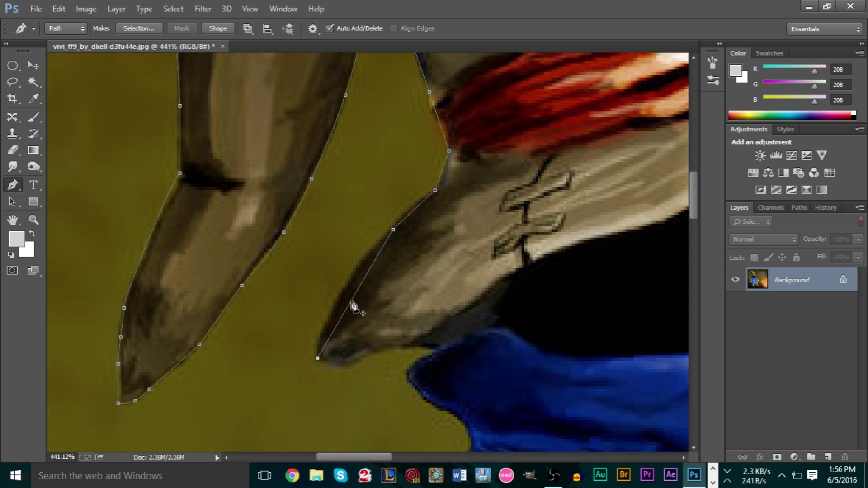
- Trace the path from the hat brim's tip along the collar's outer edge and onto the mage's left-hand shoulder
left_click(319, 360)
scroll(362, 271, "down", 2)
left_click(404, 270)
scroll(407, 226, "down", 2)
left_click(421, 204)
scroll(430, 226, "down", 1)
left_click(471, 216)
scroll(407, 226, "down", 2)
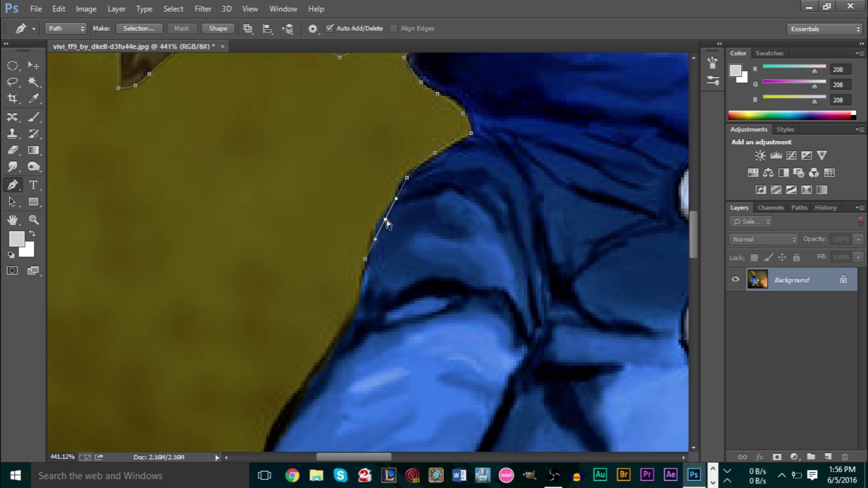
- Extend the path down the left-hand sleeve and its white cuff, and around the underside of the clenched fist
scroll(388, 225, "down", 3)
scroll(352, 254, "down", 3)
left_click(310, 238)
left_click(311, 266)
scroll(317, 281, "down", 2)
left_click(319, 262)
left_click_drag(301, 228, 303, 245)
scroll(331, 294, "down", 2)
left_click(359, 305)
left_click(413, 301)
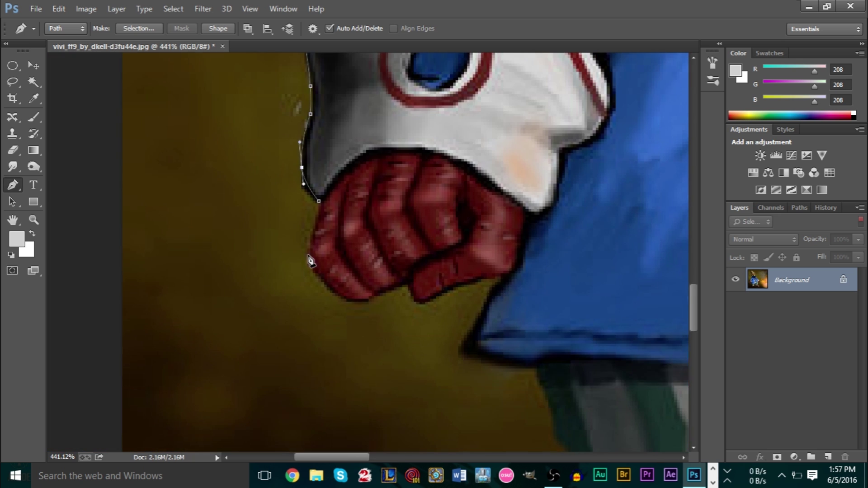
- Continue the path from the coat hem down the outer edge of the left-hand trouser leg
scroll(429, 294, "down", 3)
scroll(498, 271, "down", 2)
left_click(554, 253)
left_click(561, 298)
scroll(559, 198, "down", 3)
left_click(568, 303)
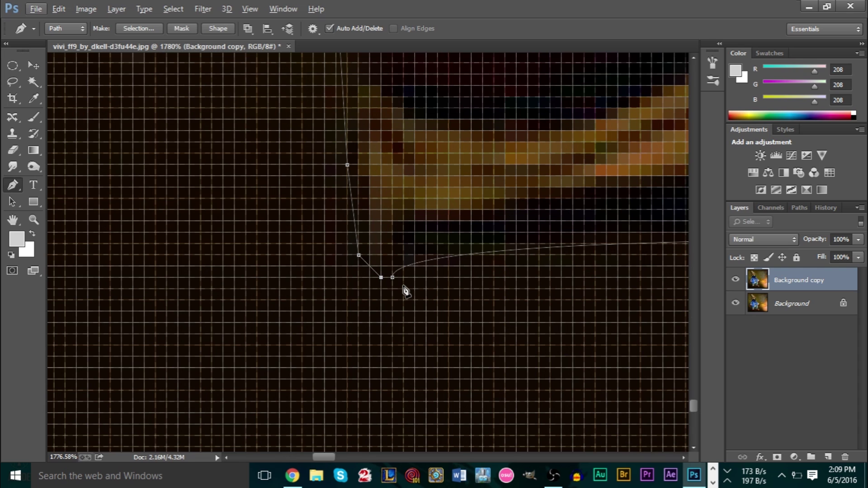
scroll(400, 295, "up", 3)
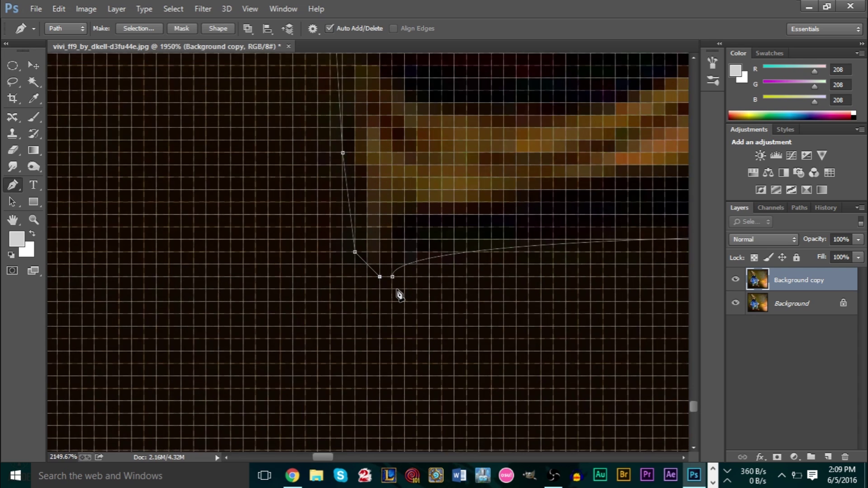
key("alt")
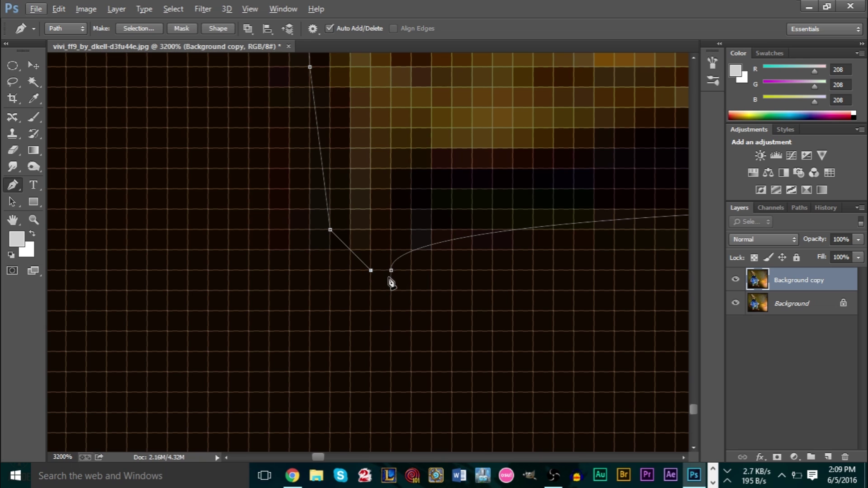
left_click(405, 254)
key("ctrl+z")
scroll(417, 283, "down", 10)
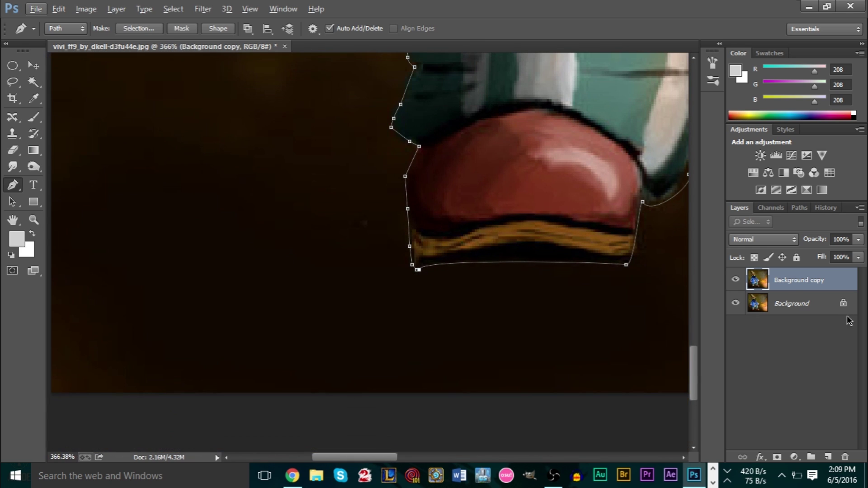
key("Escape")
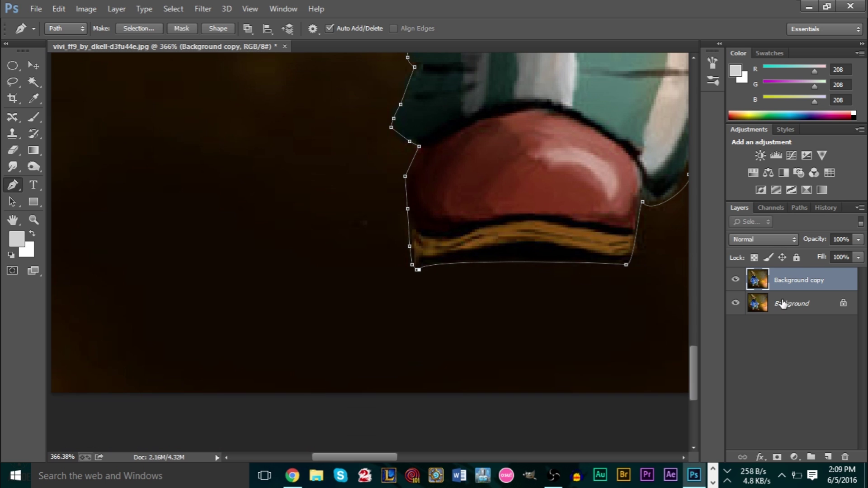
left_click(783, 303)
right_click(783, 302)
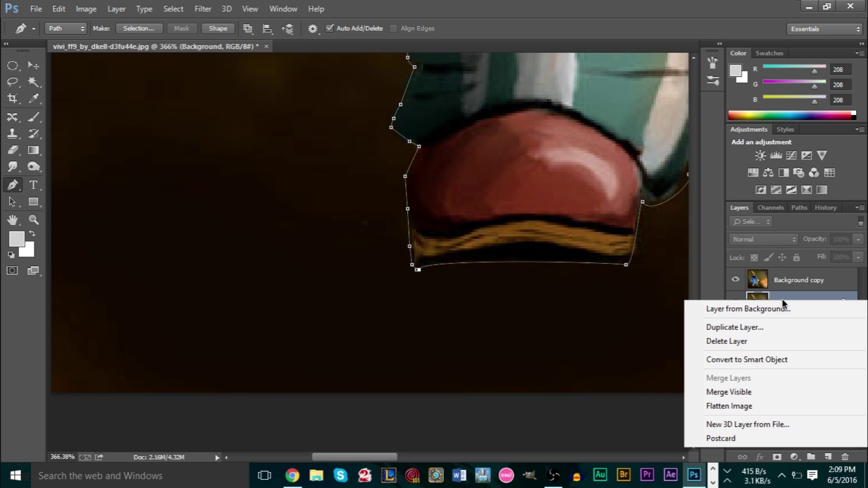
left_click(651, 424)
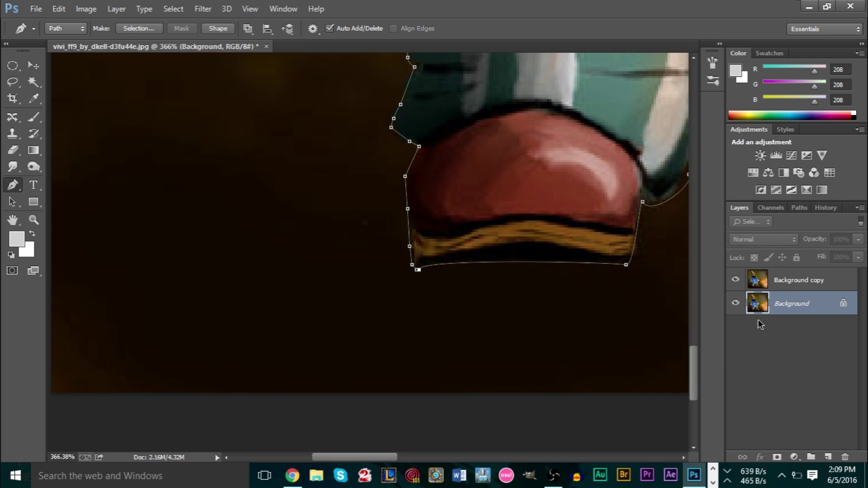
- Create a vector mask on the Background copy layer from the path around the mage
left_click(780, 282)
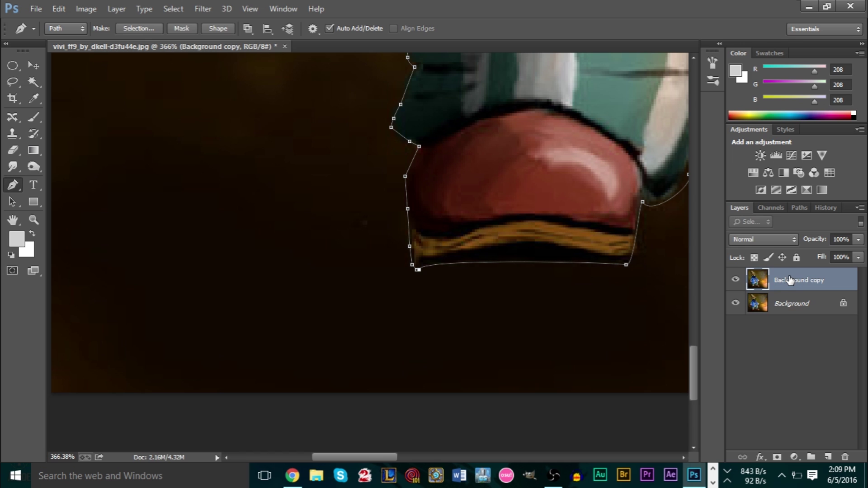
scroll(656, 217, "down", 10)
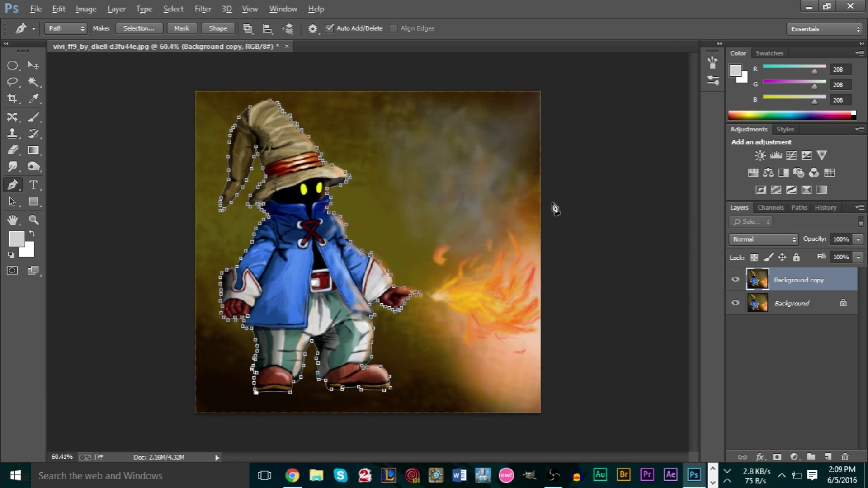
right_click(295, 263)
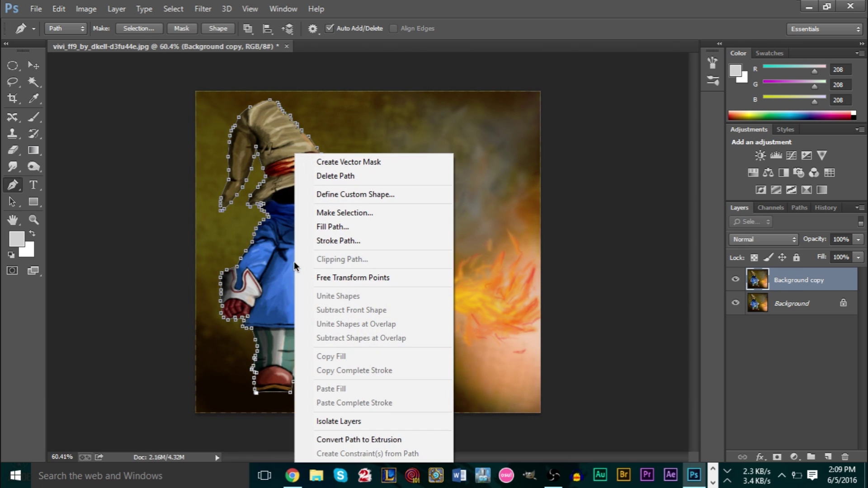
left_click(364, 169)
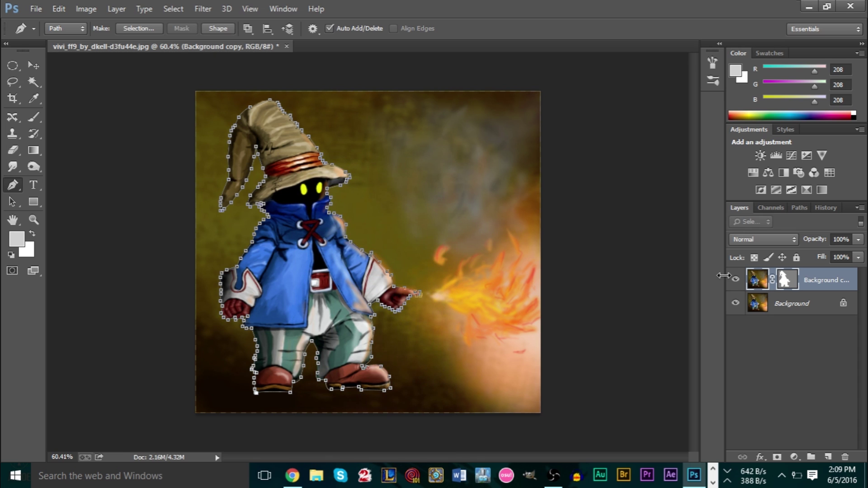
- Check the mage's cutout by toggling the visibility of the Background copy and Background layers
left_click(759, 282)
left_click(734, 278)
left_click(733, 279)
left_click(735, 305)
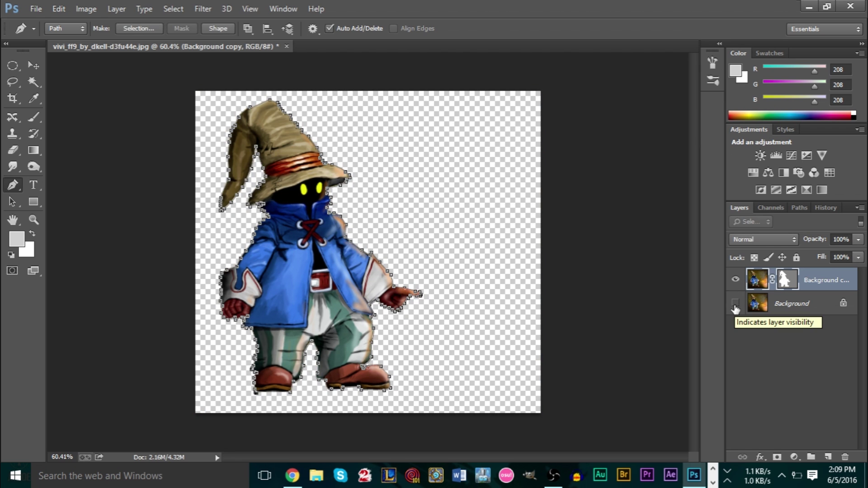
left_click(736, 304)
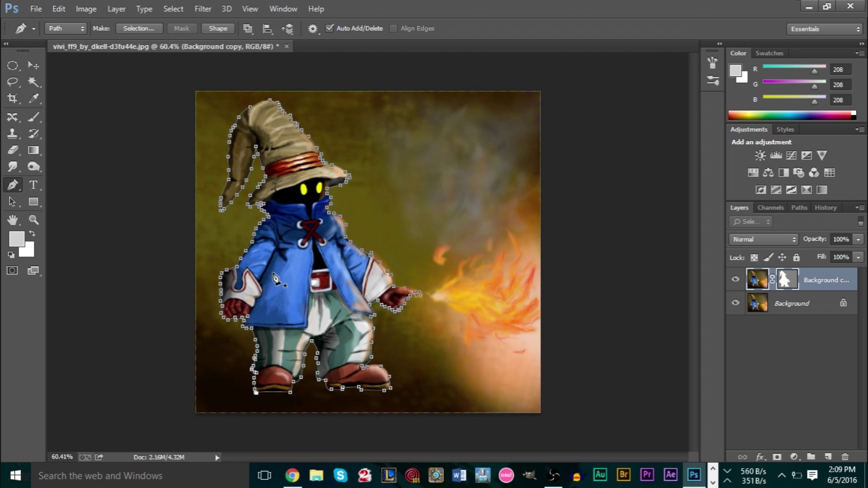
- Examine how closely the path follows the edges of the coat, trousers and shoes
scroll(302, 282, "up", 6)
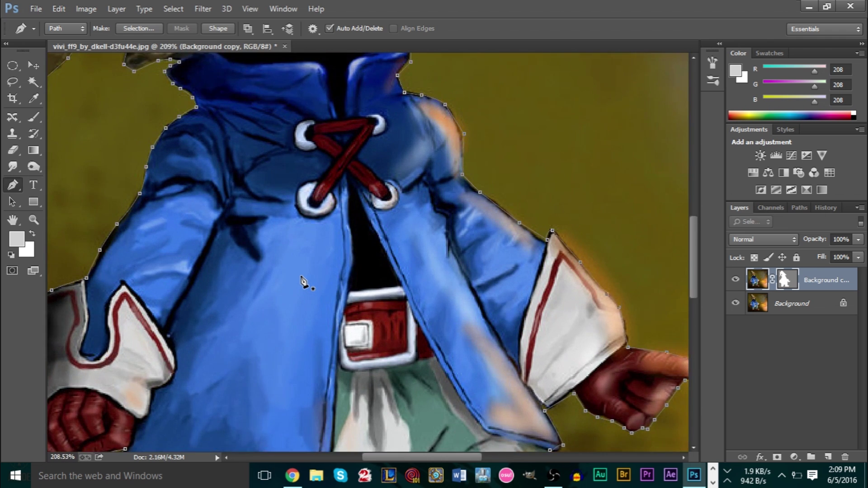
scroll(302, 282, "down", 5)
scroll(419, 301, "down", 2)
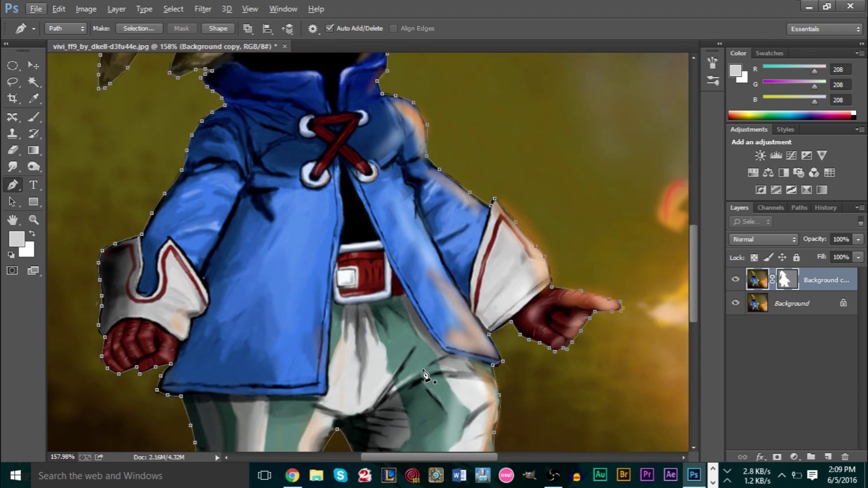
scroll(420, 365, "up", 2)
scroll(421, 365, "down", 2)
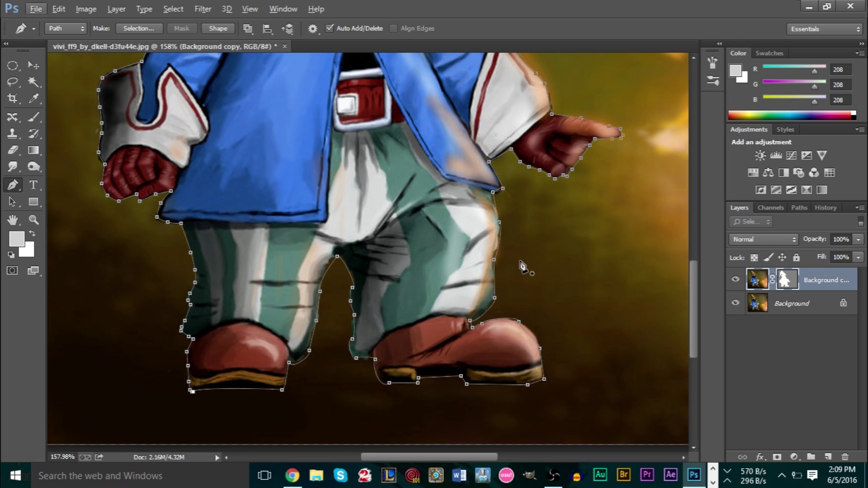
scroll(525, 276, "up", 5)
scroll(524, 266, "down", 3)
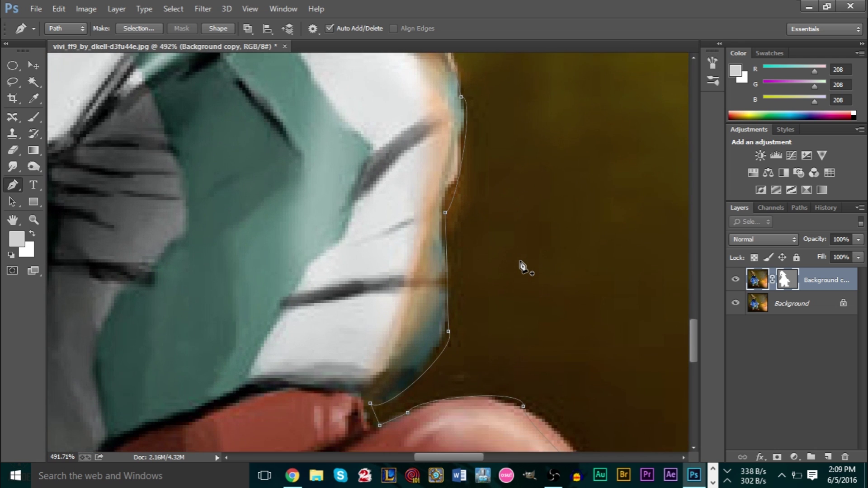
left_click_drag(462, 457, 378, 457)
scroll(330, 325, "down", 2)
scroll(330, 326, "down", 2)
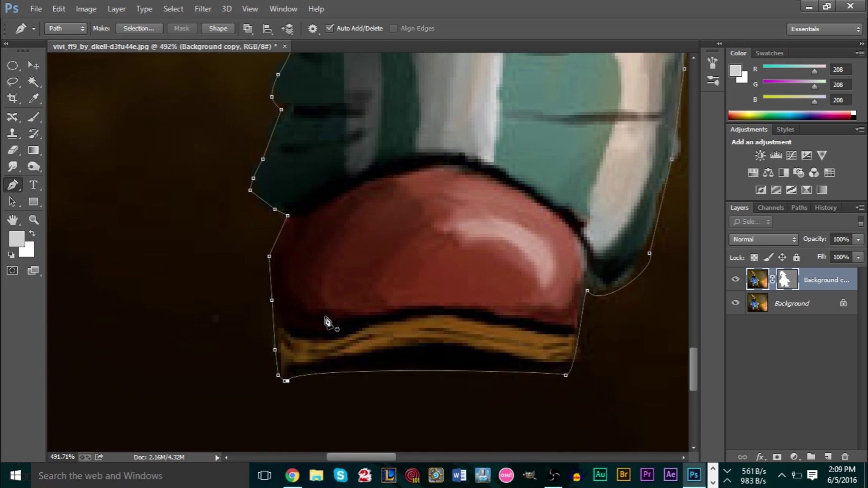
scroll(312, 307, "up", 6)
scroll(312, 183, "up", 1)
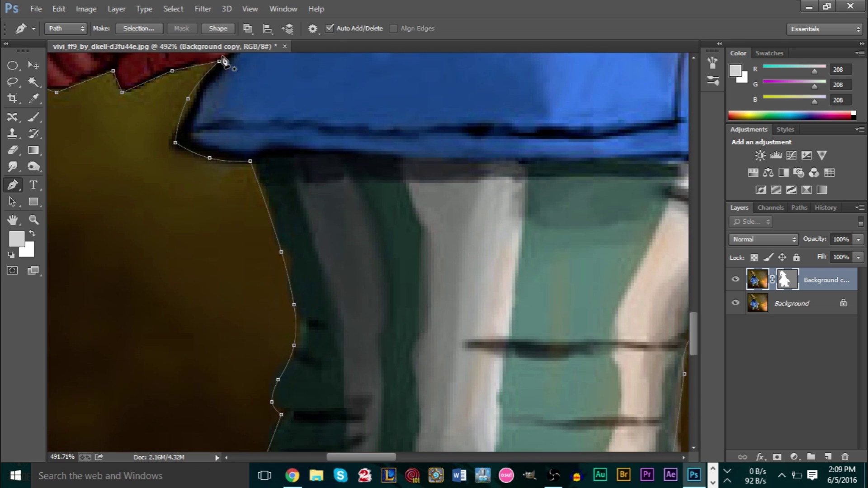
scroll(271, 181, "down", 5)
scroll(271, 181, "down", 3)
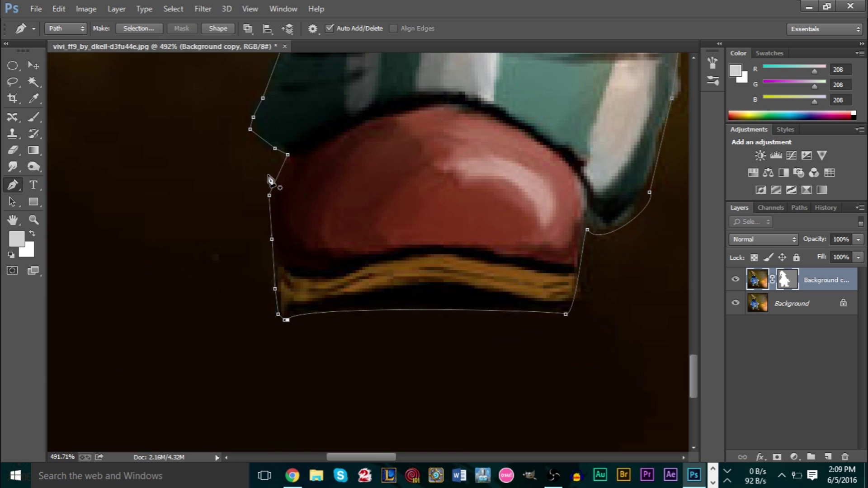
- Undo back past the vector mask and layer duplication to the path's anchor points at the left-hand trouser cuff
scroll(272, 181, "up", 1)
key("ctrl+alt+z")
key("ctrl+alt+z")
key("ctrl+alt+z")
key("ctrl+alt+z")
key("ctrl+alt+z")
key("ctrl+alt+z")
key("ctrl+alt+z")
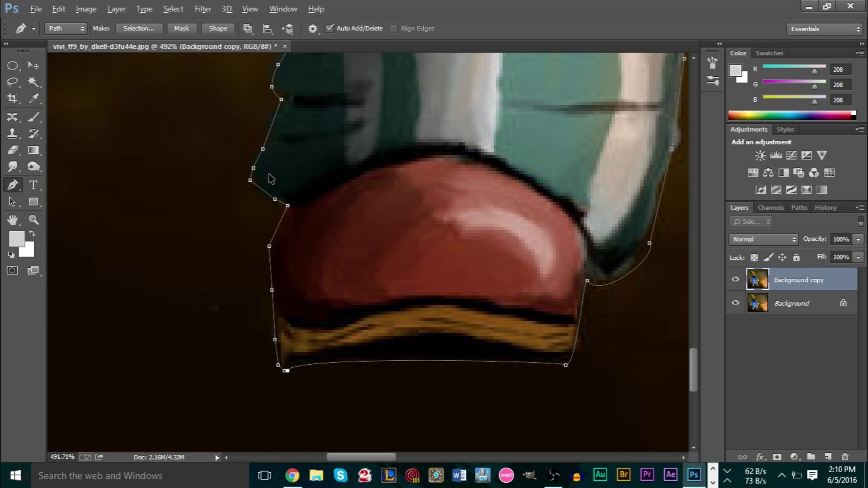
key("ctrl+alt+z")
key("ctrl+alt+z")
key("ctrl+alt+z")
key("ctrl+alt+z")
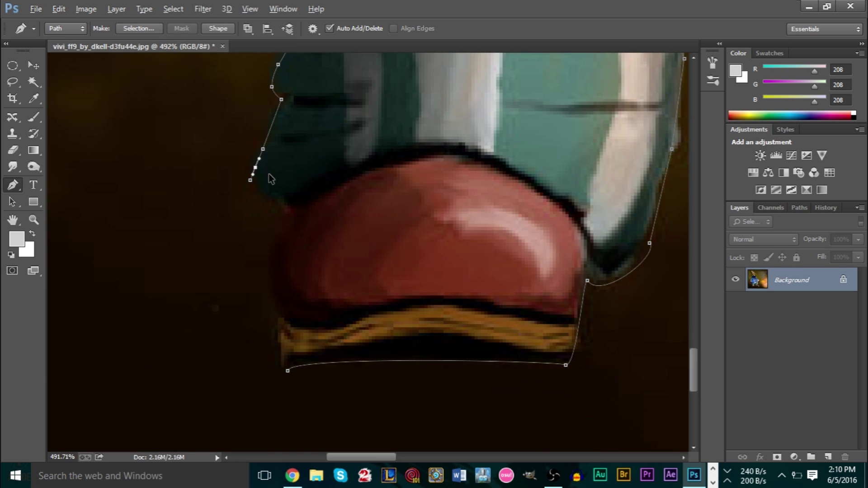
- Retrace the left-hand trouser cuff with a curved segment around its bulge, ending where it meets the red shoe
scroll(304, 202, "up", 3)
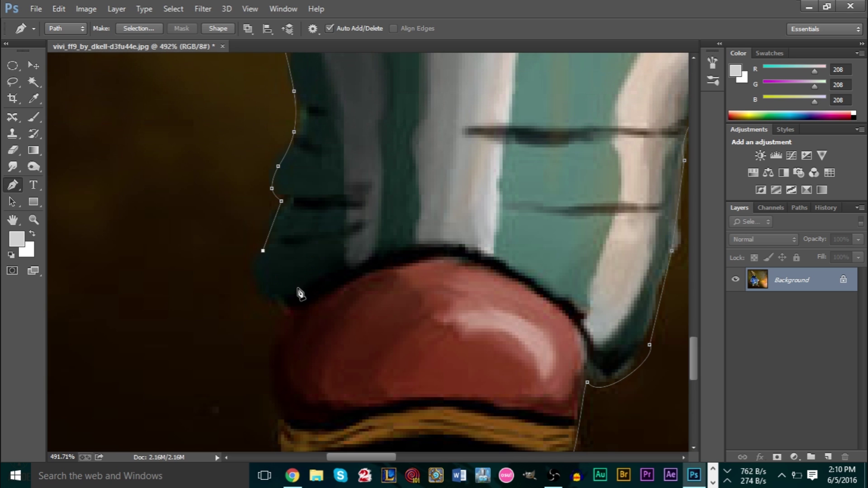
left_click(279, 301)
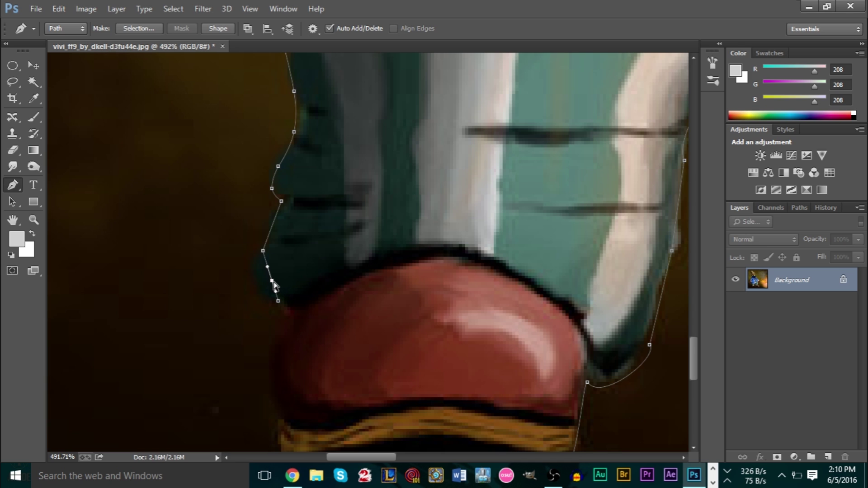
left_click_drag(272, 281, 259, 287)
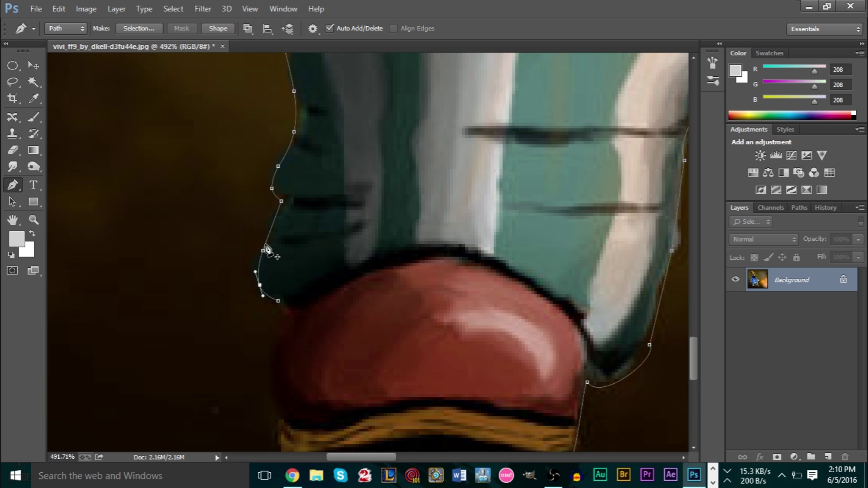
left_click(288, 310)
left_click(287, 322)
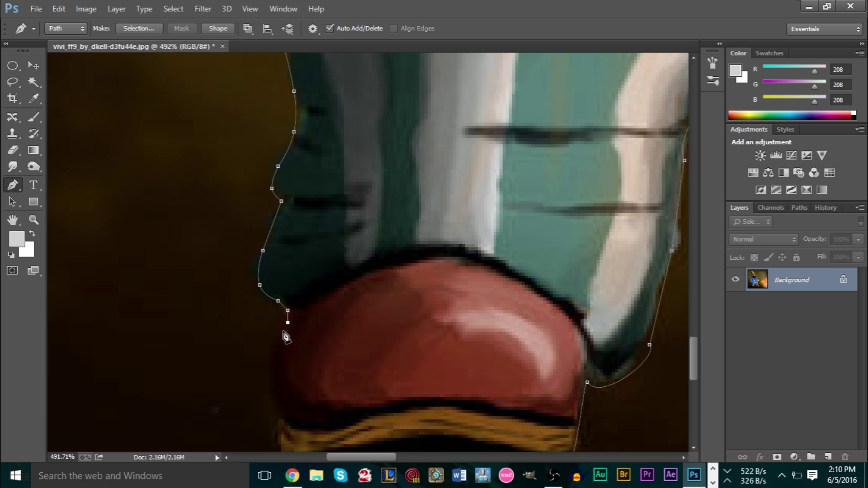
left_click(281, 336)
left_click(278, 348)
left_click(275, 361)
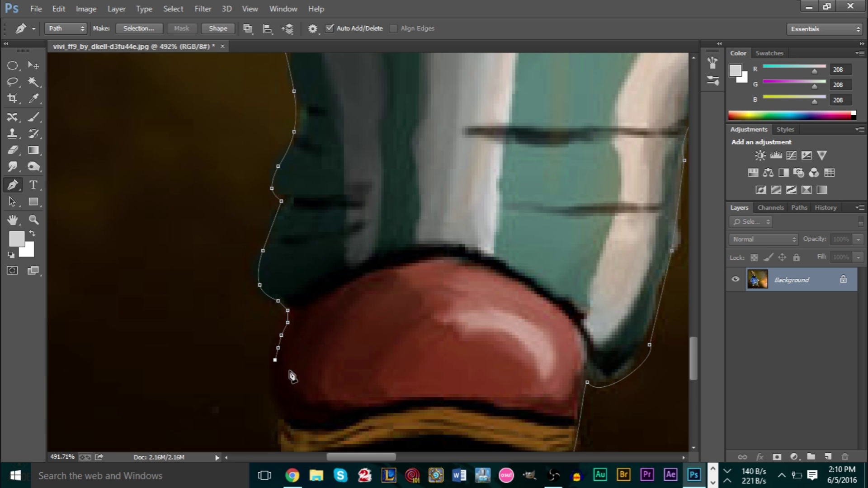
key("ctrl+alt+z")
key("ctrl+alt+z")
- Trace a smooth curve down the left-hand shoe's outer edge and extend the path to the bottom corner of its sole
left_click(281, 417)
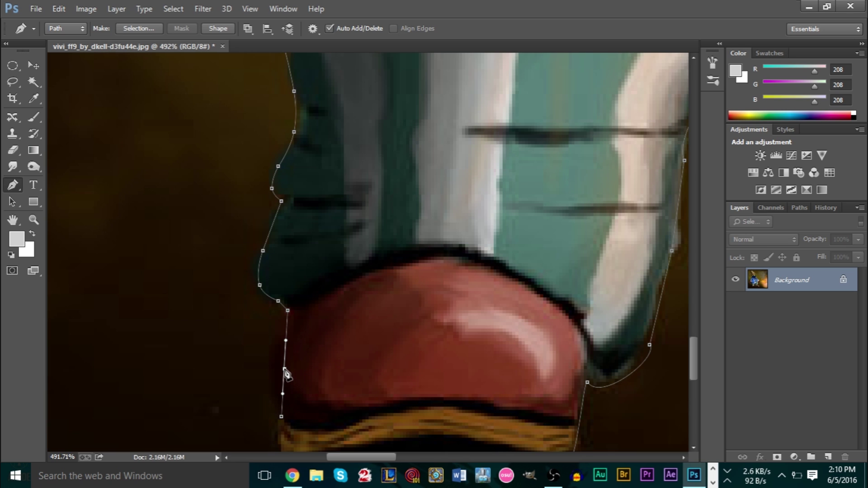
left_click_drag(284, 372, 270, 363)
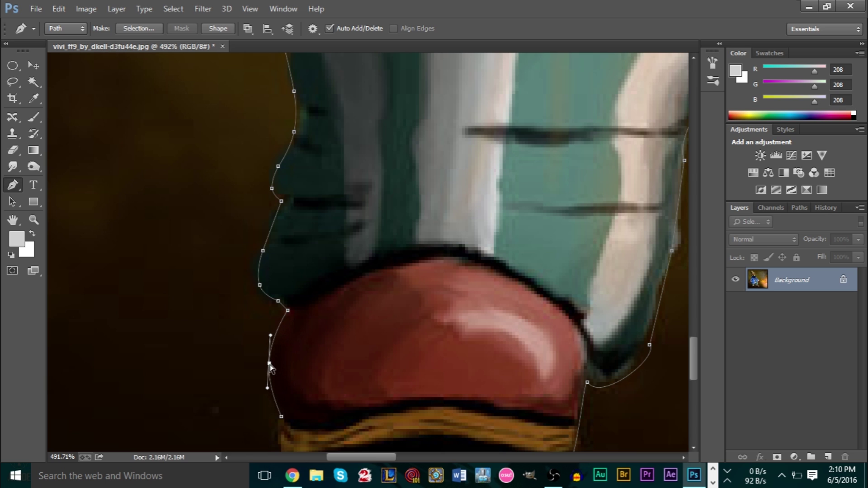
scroll(341, 349, "down", 1)
scroll(341, 349, "down", 2)
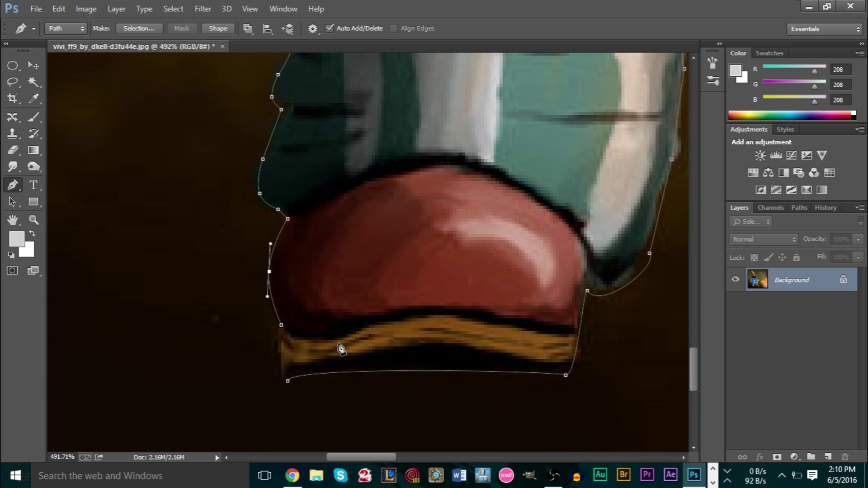
left_click(279, 378)
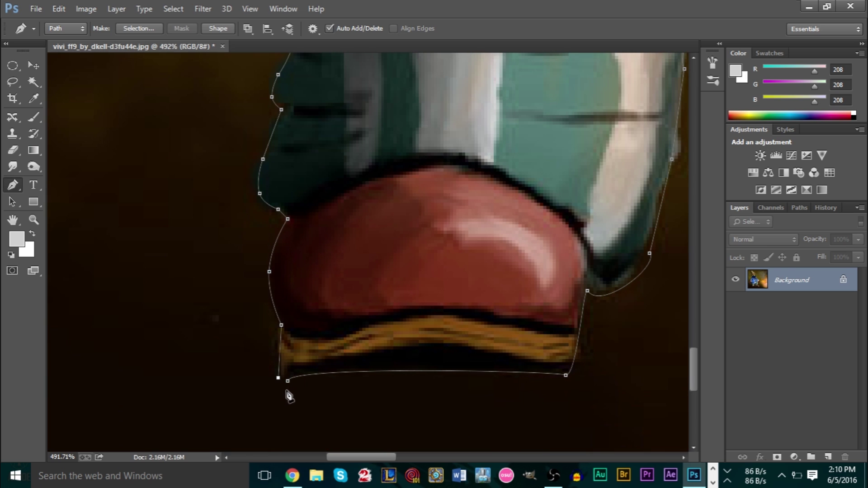
- Duplicate the Background layer as Background copy
right_click(776, 280)
left_click(764, 305)
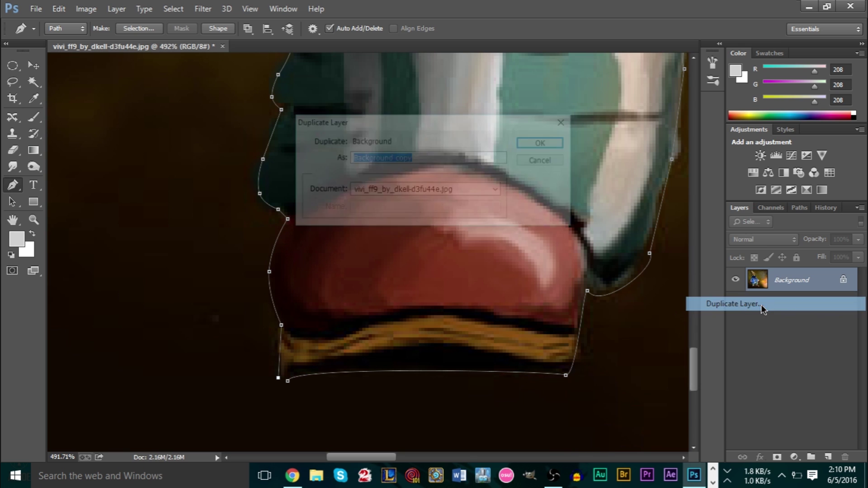
left_click(545, 143)
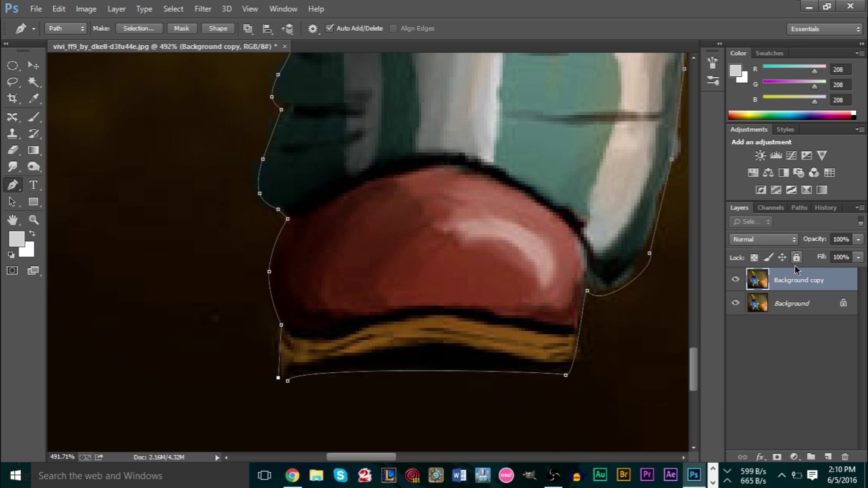
- Create a vector mask from the traced path on the Background copy layer and hide the original Background layer
right_click(416, 189)
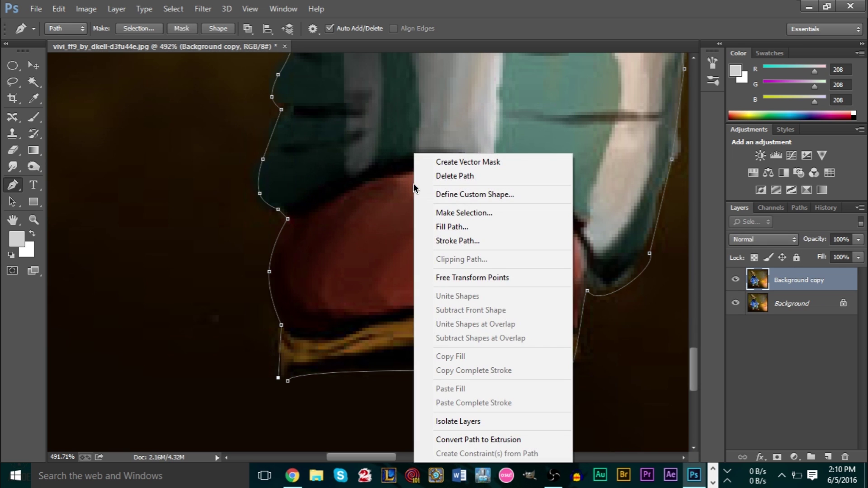
left_click(478, 164)
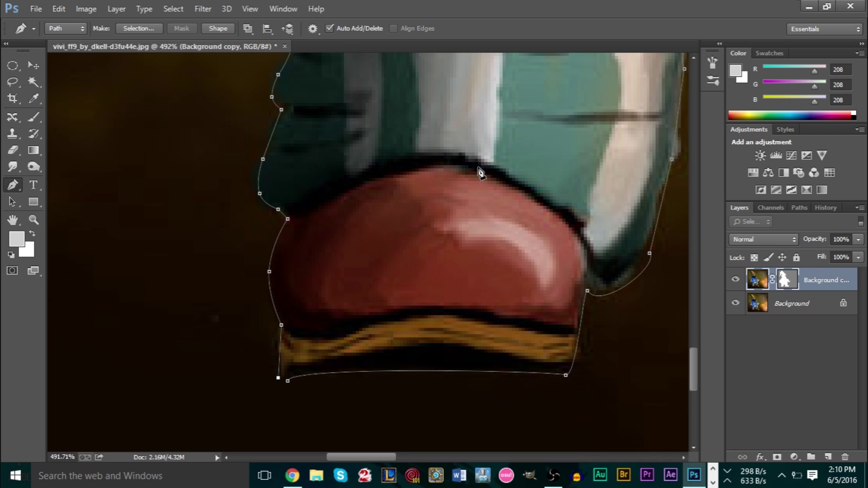
left_click(735, 304)
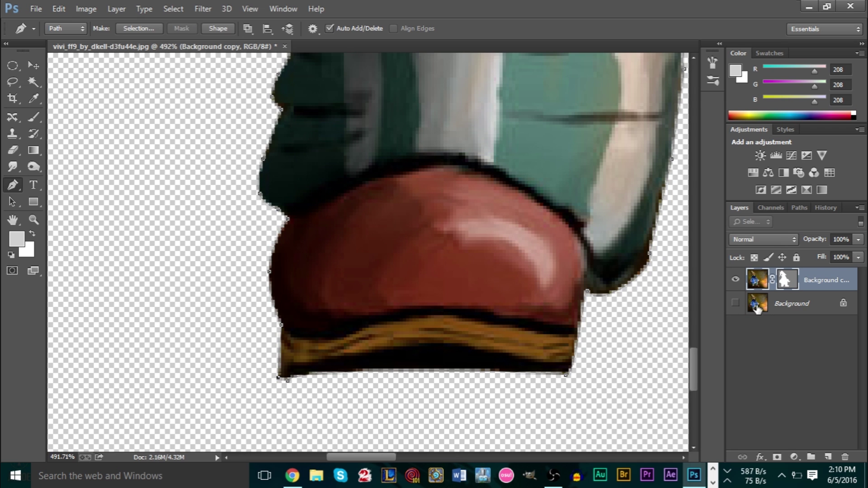
- Inspect the masked edges of the mage at the shoulder, sleeve, trousers and shoe sole
scroll(515, 278, "down", 10)
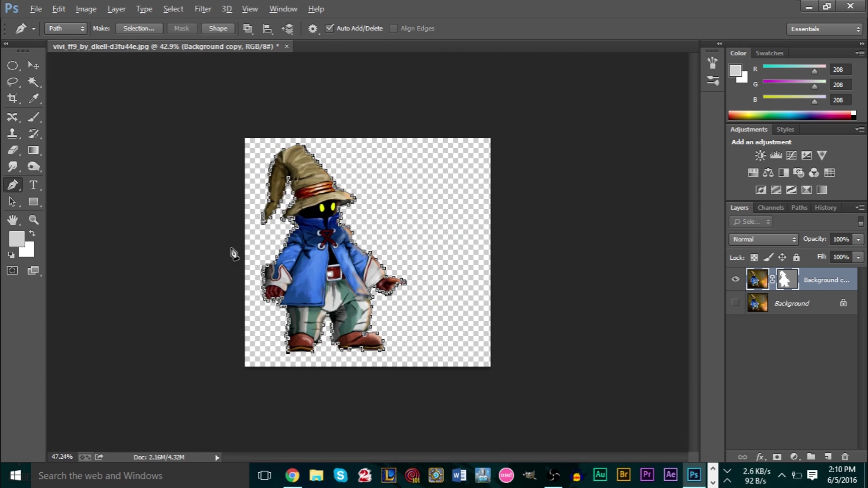
scroll(233, 254, "up", 10)
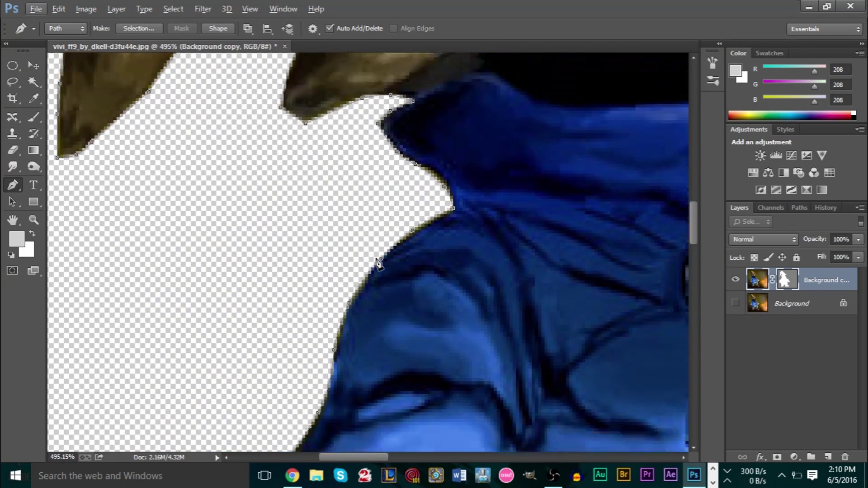
scroll(379, 263, "down", 5)
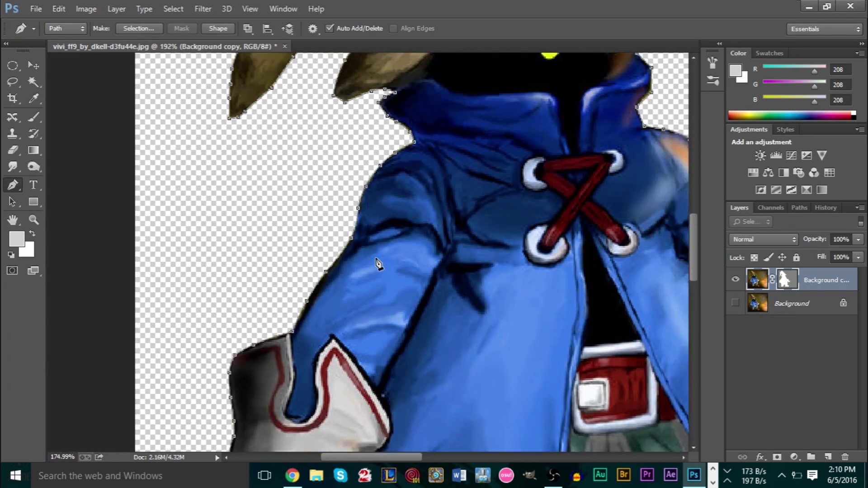
scroll(379, 263, "down", 2)
scroll(407, 353, "down", 8)
scroll(354, 390, "up", 2)
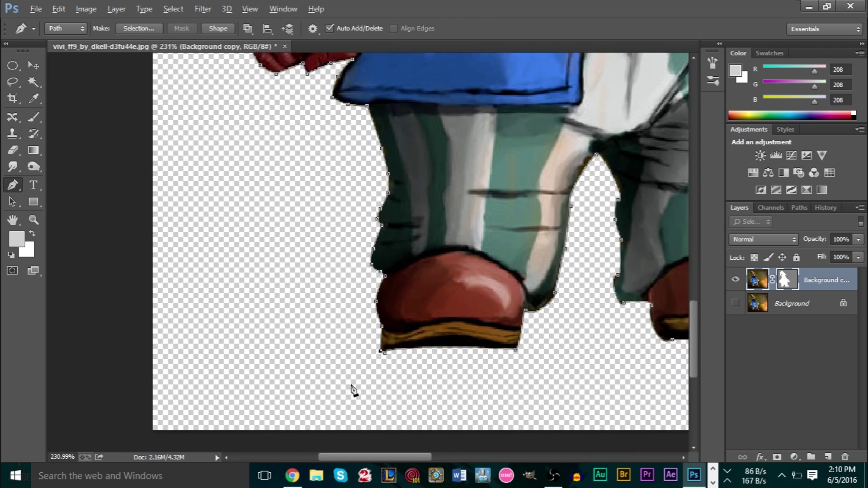
scroll(354, 390, "up", 2)
scroll(408, 335, "up", 3)
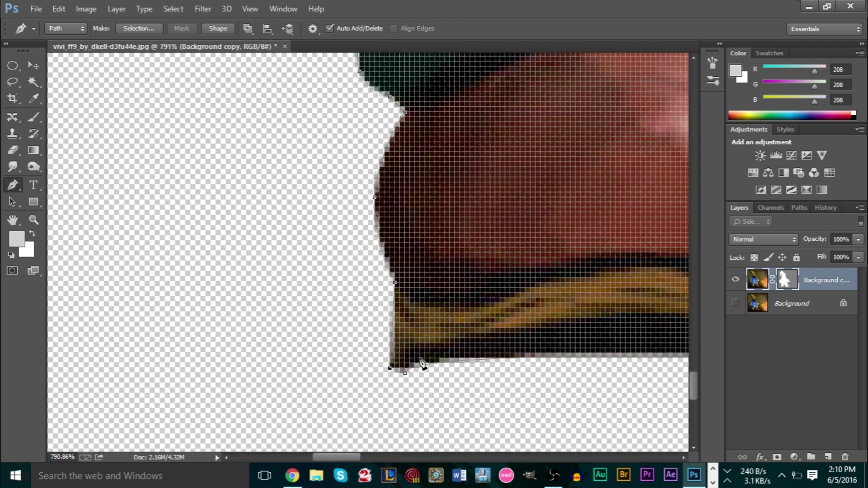
scroll(395, 375, "down", 9)
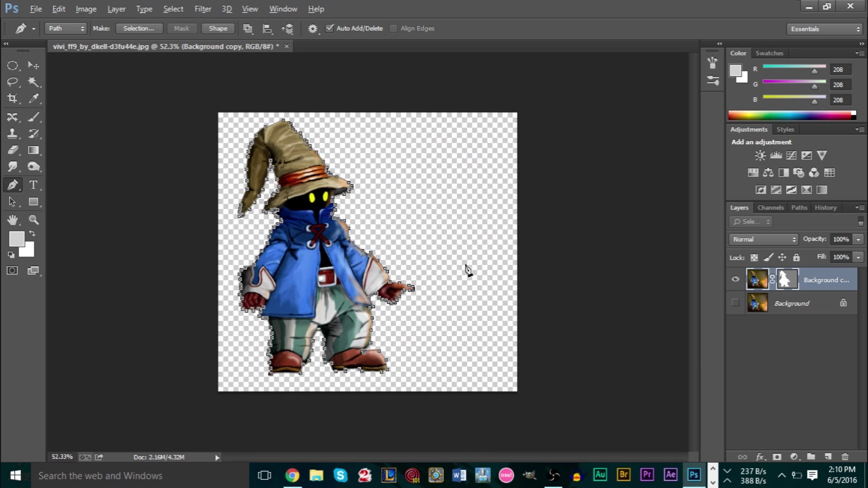
- Convert the masked Background copy layer to a smart object and rasterize it
right_click(822, 282)
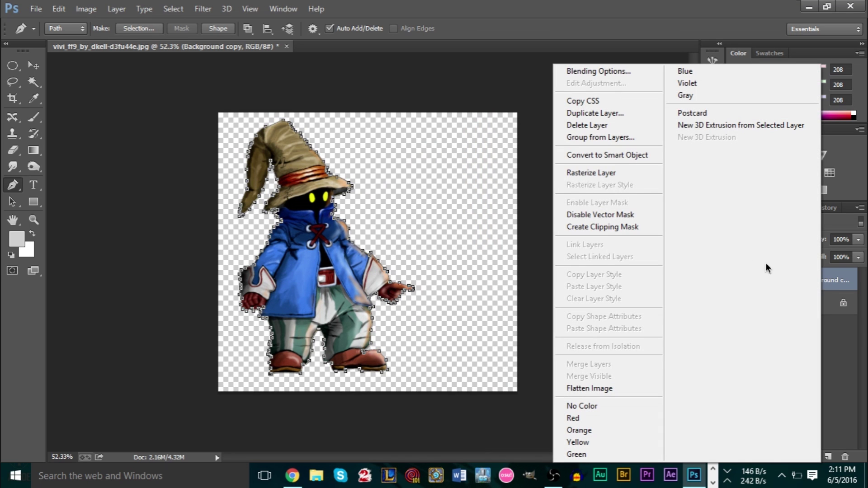
left_click(638, 156)
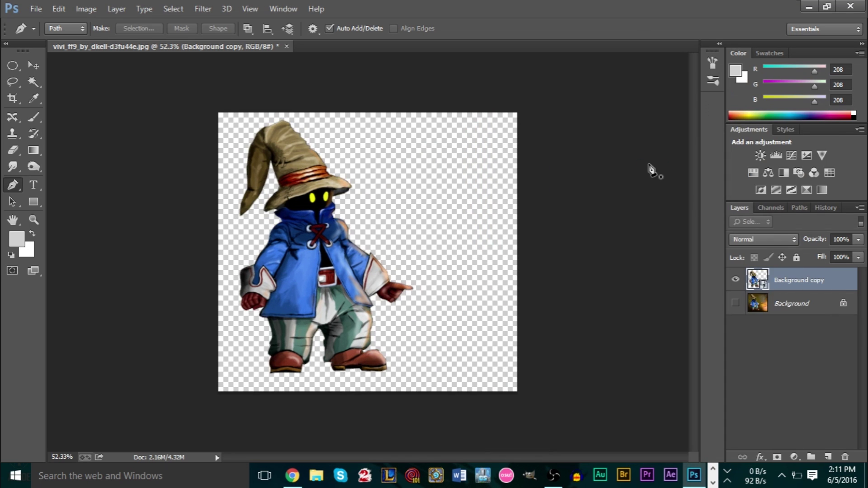
right_click(792, 283)
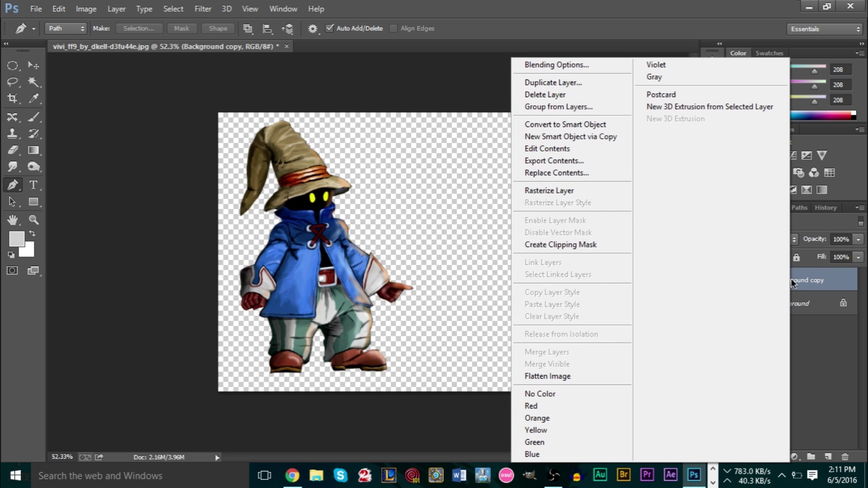
left_click(563, 192)
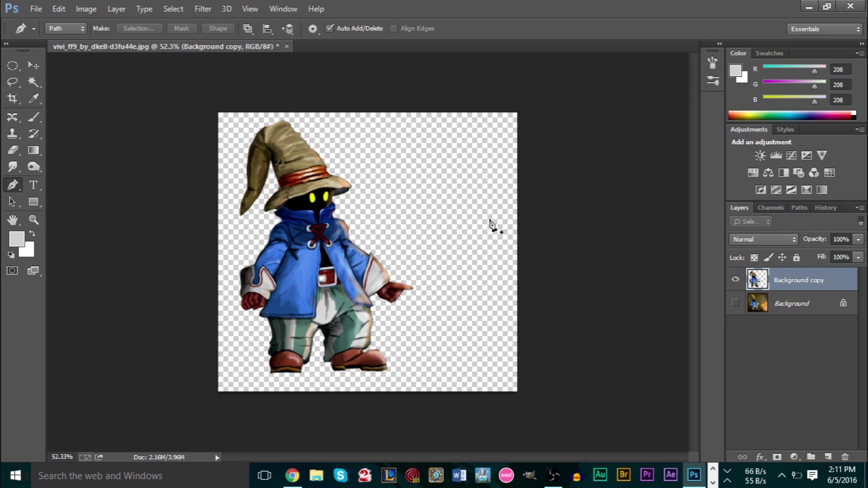
- Check the mage's cut-out edges and load the Background copy layer's pixels as a selection
scroll(277, 294, "up", 8)
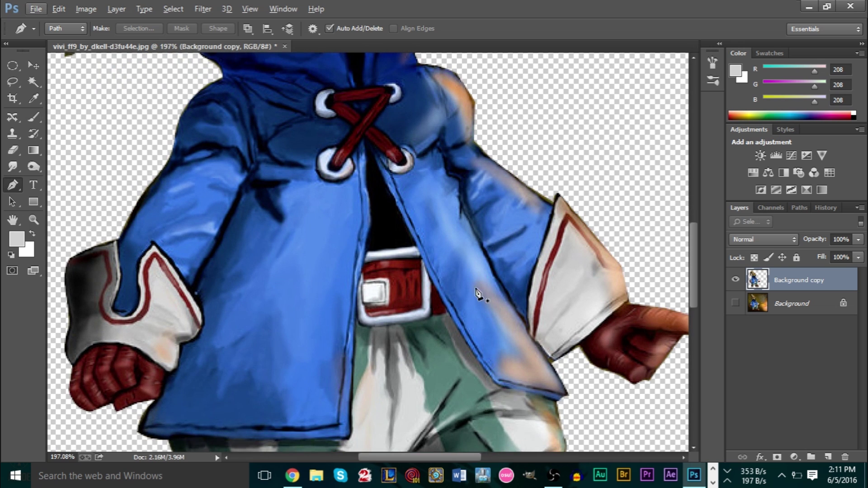
scroll(359, 243, "down", 5)
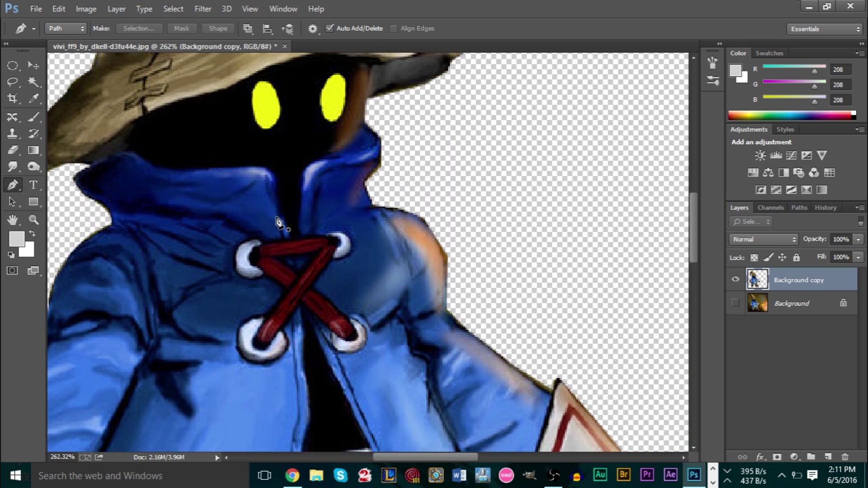
scroll(277, 222, "down", 3)
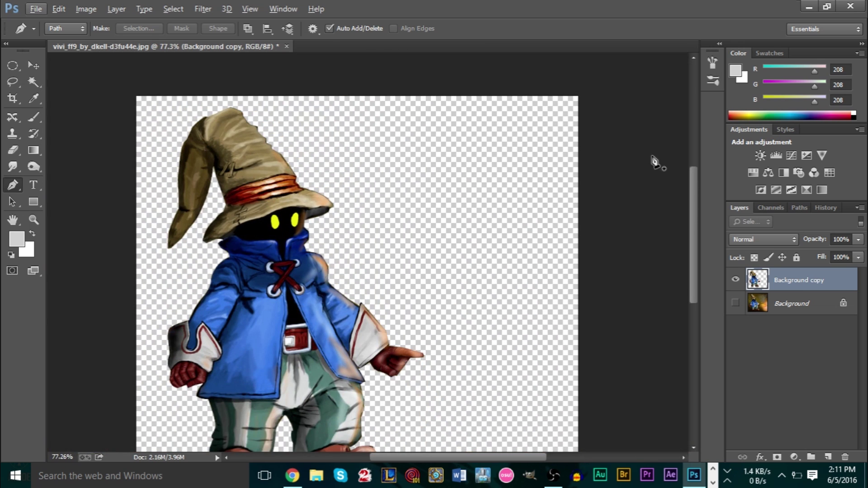
right_click(759, 279)
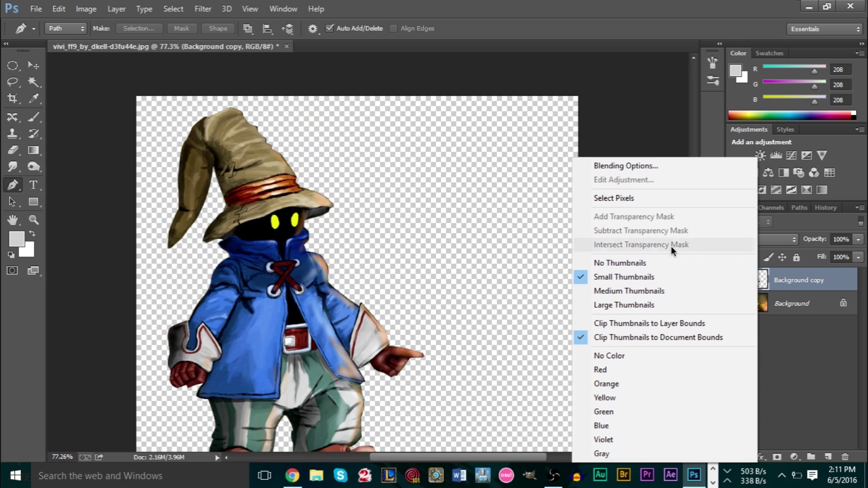
left_click(620, 199)
- Contract the selection around the mage by 1 pixel
scroll(204, 316, "up", 6)
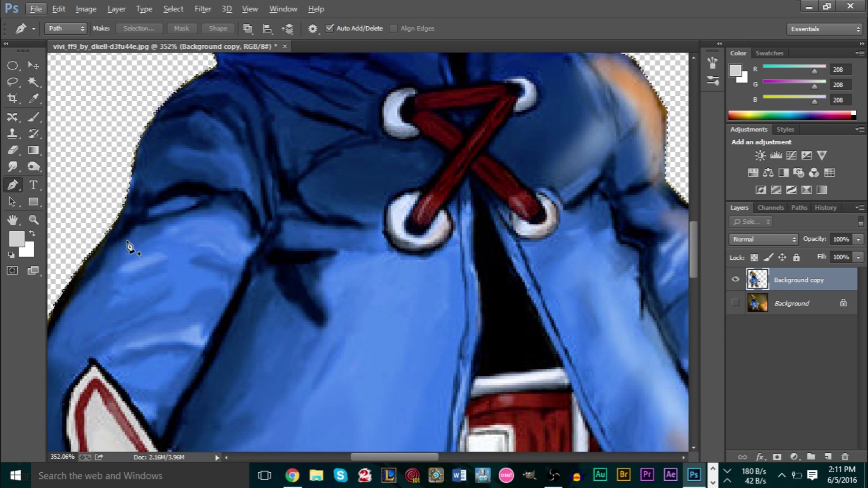
left_click(173, 9)
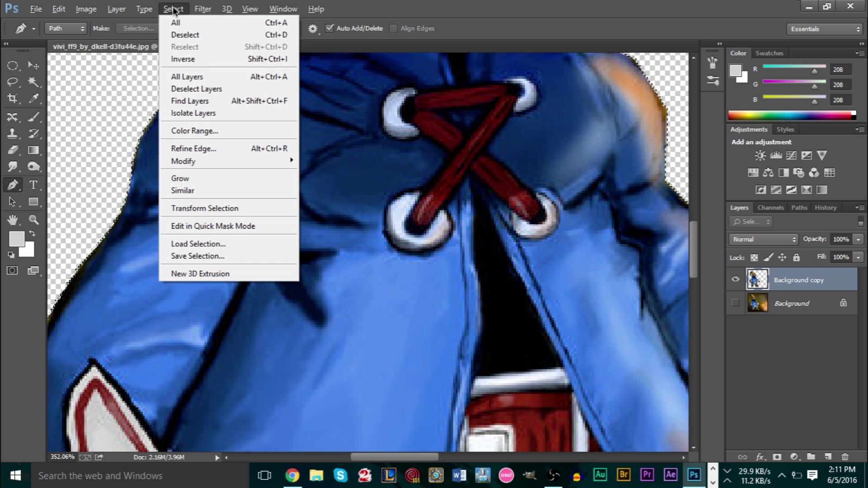
mouse_move(230, 162)
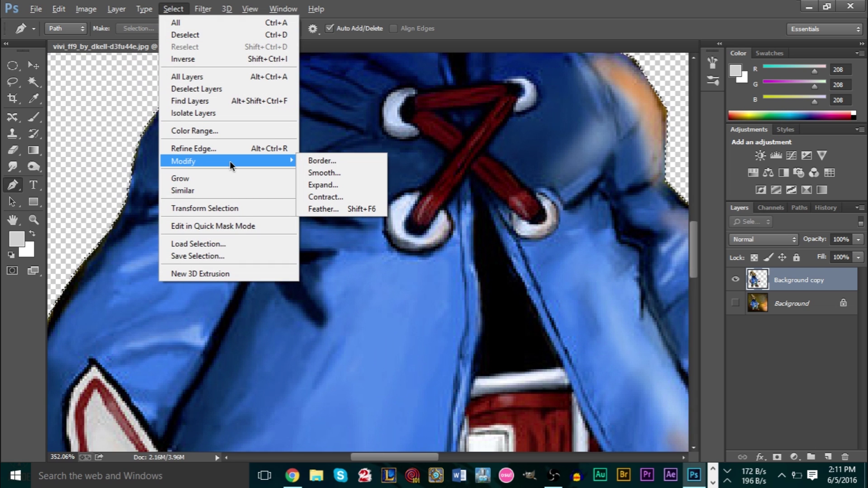
left_click(356, 197)
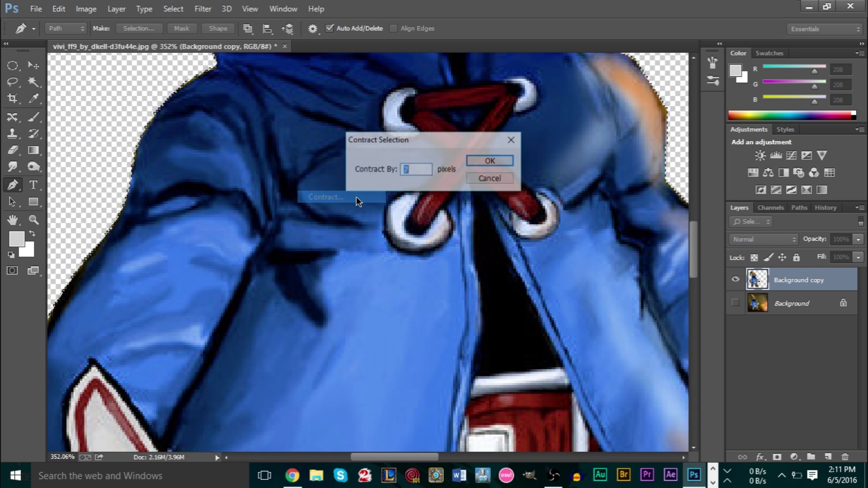
type("1")
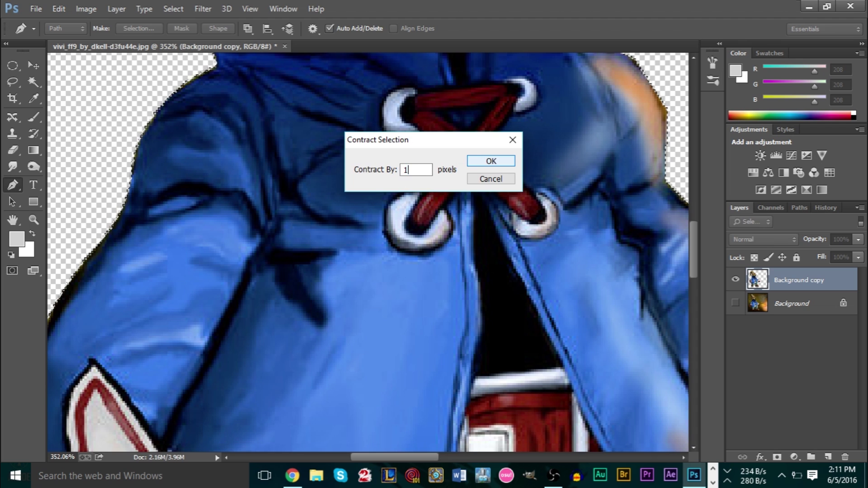
left_click(494, 165)
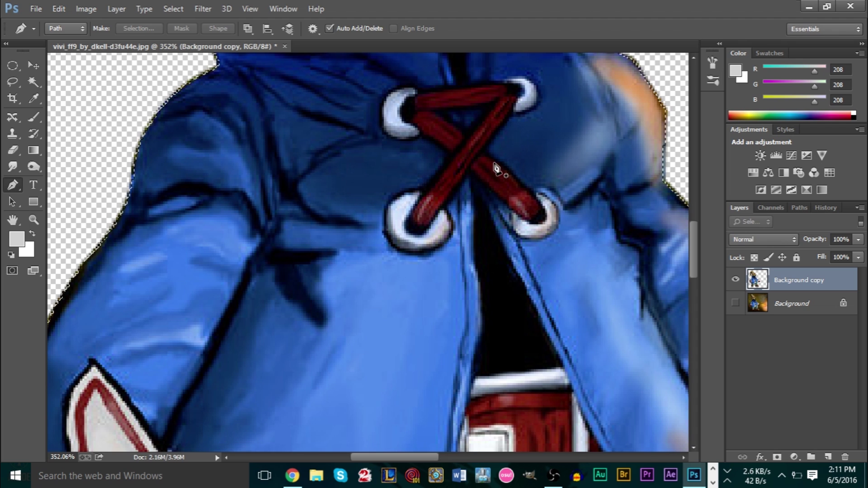
- Invert the selection and cut away the thin fringe around the mage
left_click(173, 9)
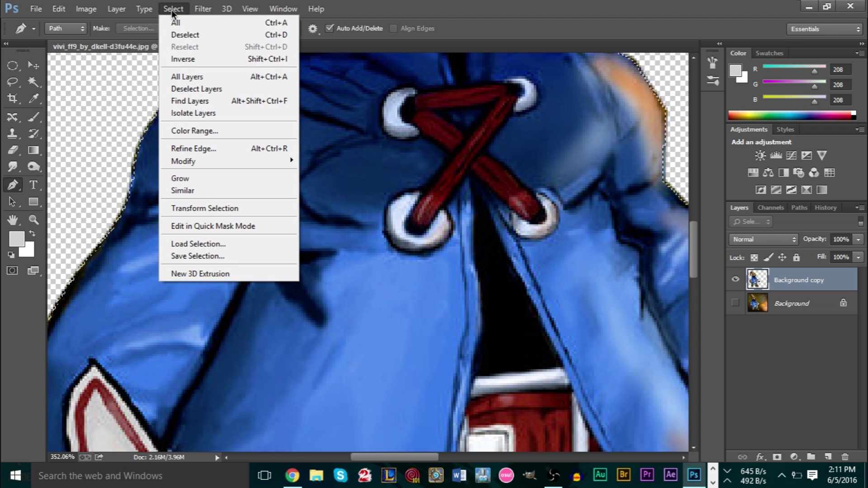
left_click(218, 59)
left_click(59, 9)
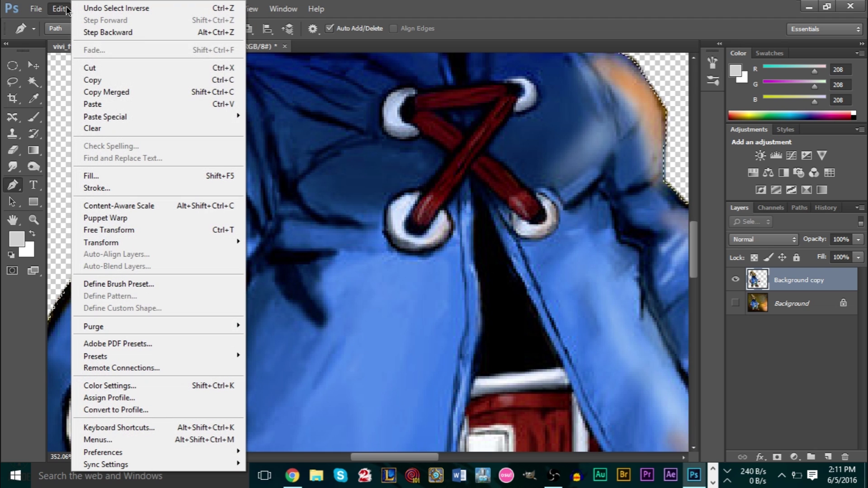
left_click(116, 66)
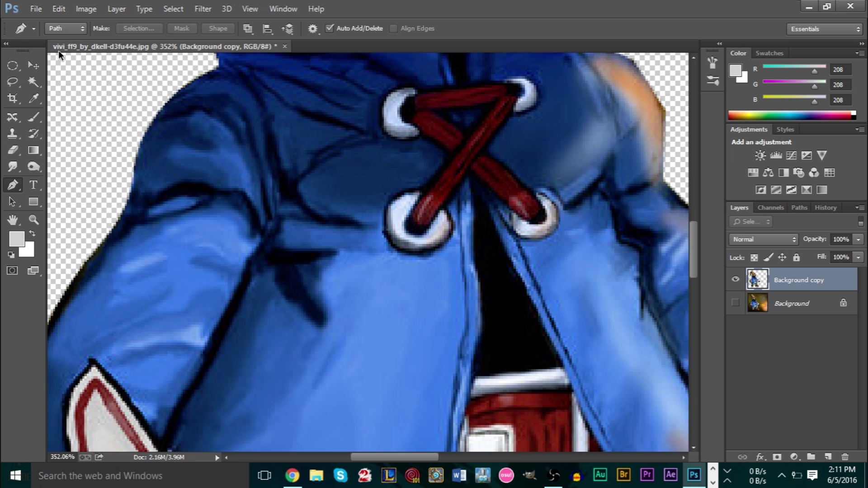
- Restore the last selection, deselect it and view the whole mage
left_click(180, 13)
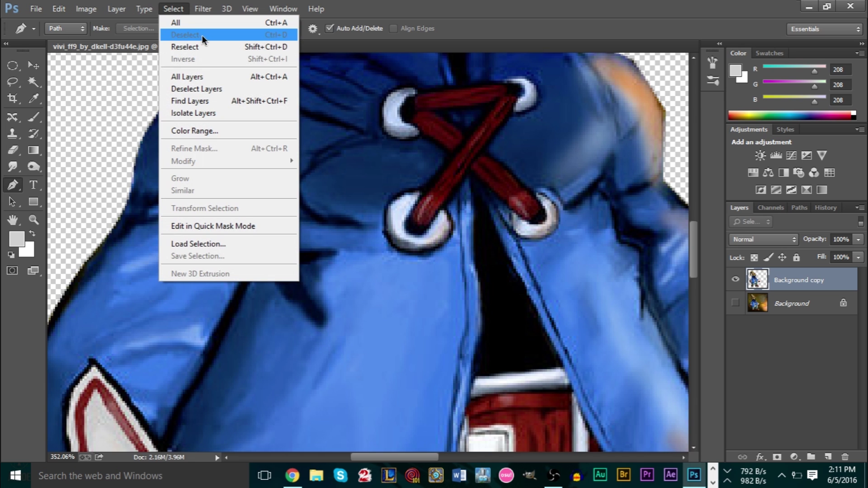
left_click(213, 45)
left_click(173, 10)
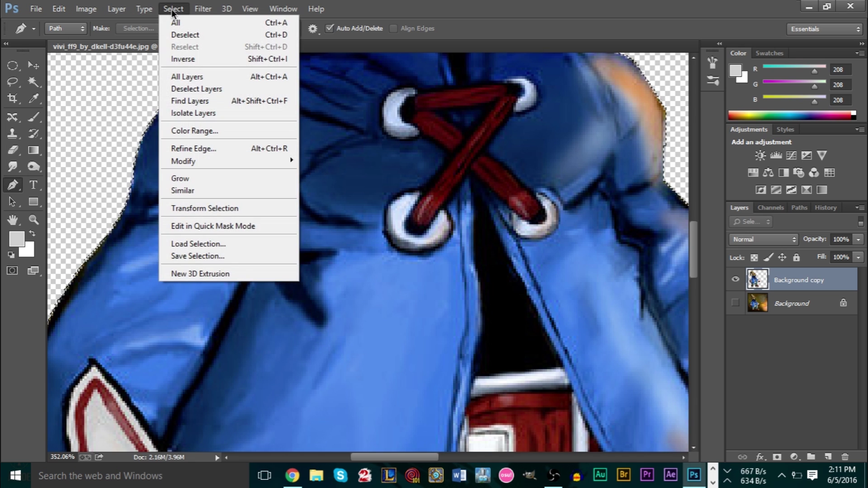
left_click(181, 35)
scroll(319, 97, "down", 6)
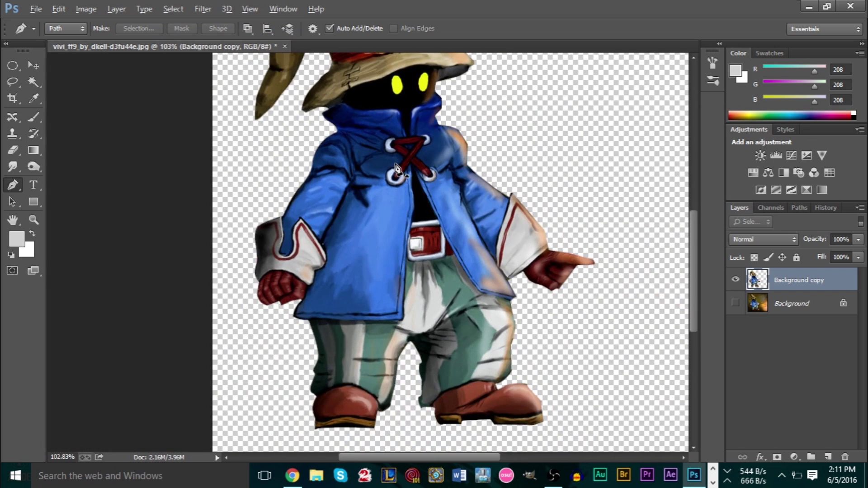
scroll(397, 168, "down", 2)
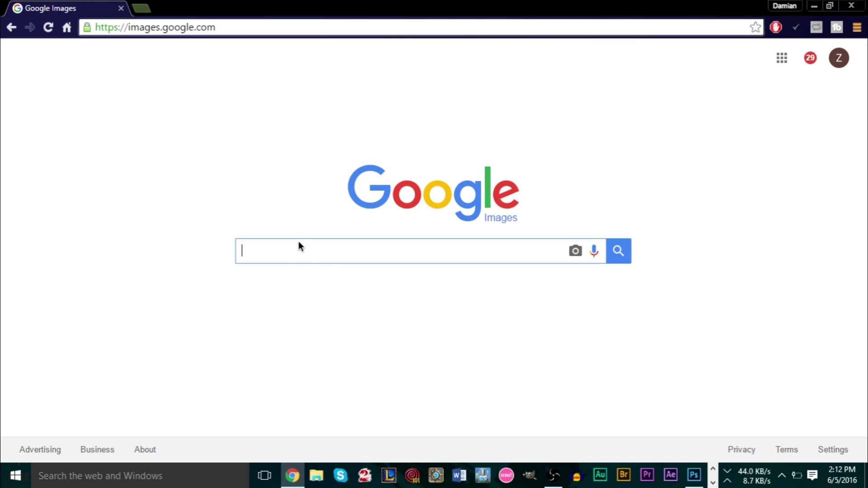
- Search Google Images in Chrome for "vivi ffxiv render" and open the preview of the reddit.com figure holding a staff on white
type("v")
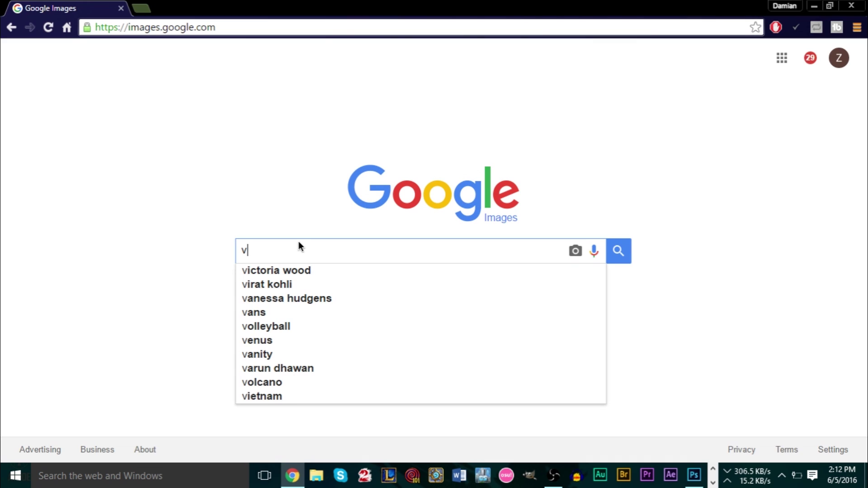
type("ivi ffx")
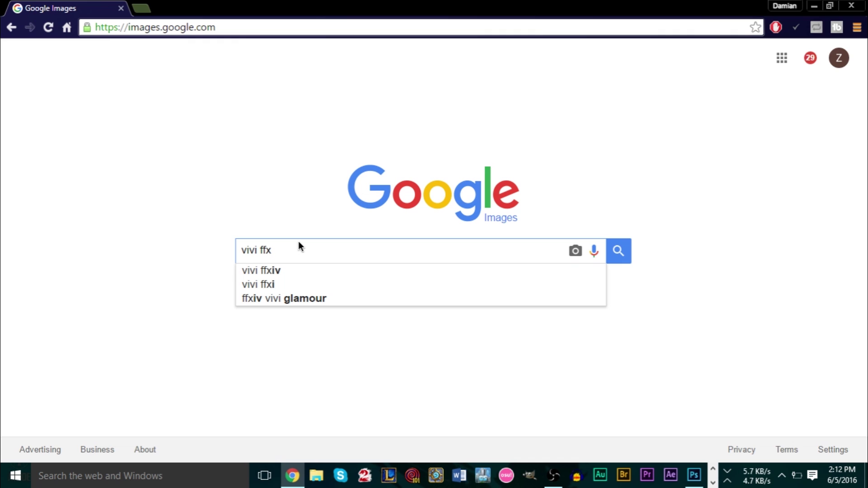
key("Down")
type("ren")
key("BackSpace")
key("BackSpace")
key("BackSpace")
type("render")
key("Return")
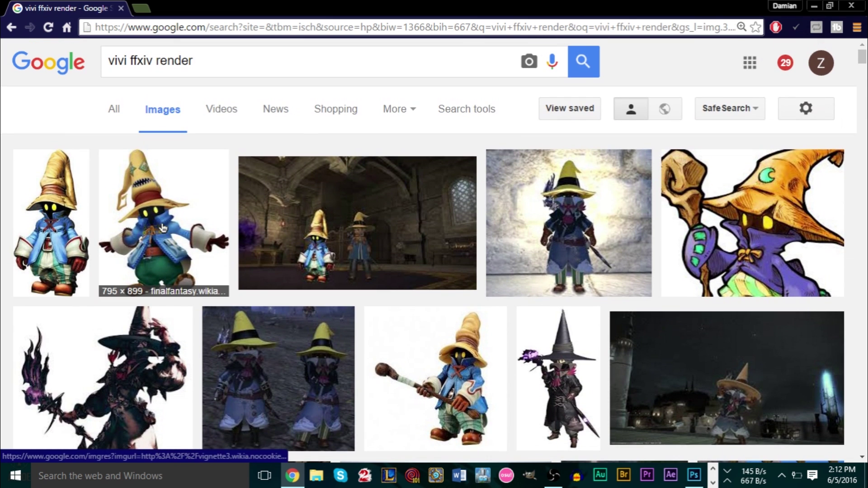
scroll(419, 263, "down", 3)
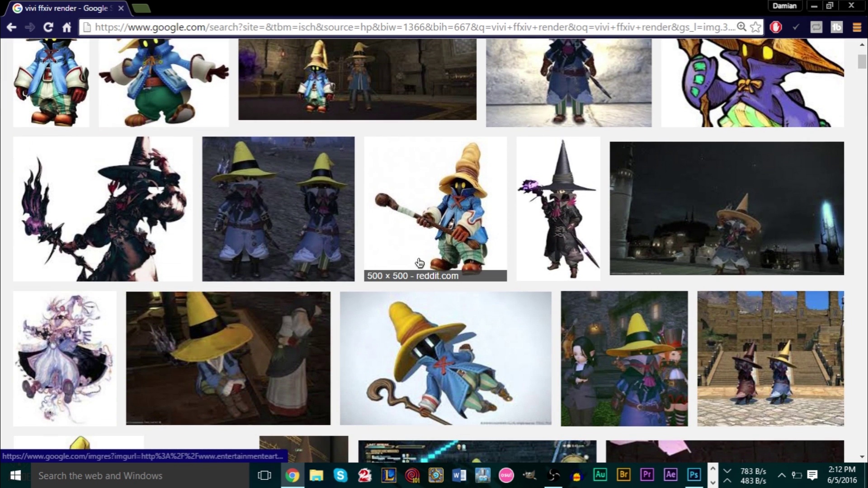
left_click(381, 232)
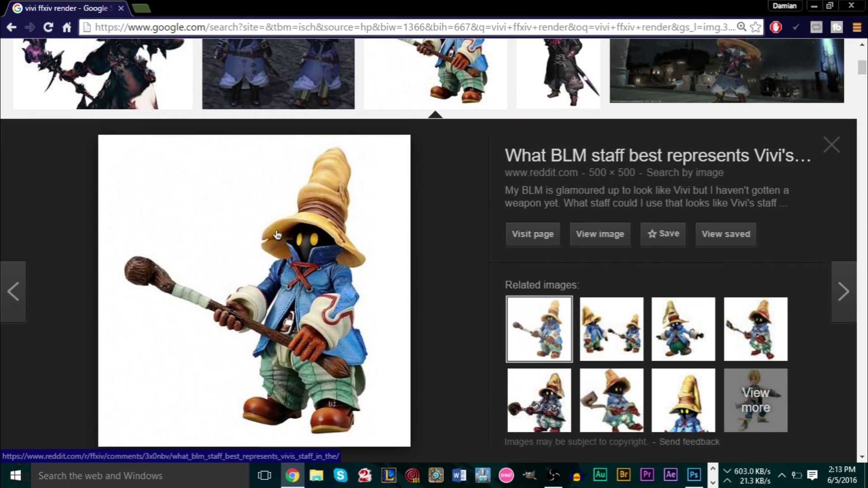
- Compare the preview of the nowcultured.com black mage PNG render with the reddit.com Vivi figure on white
scroll(72, 253, "up", 5)
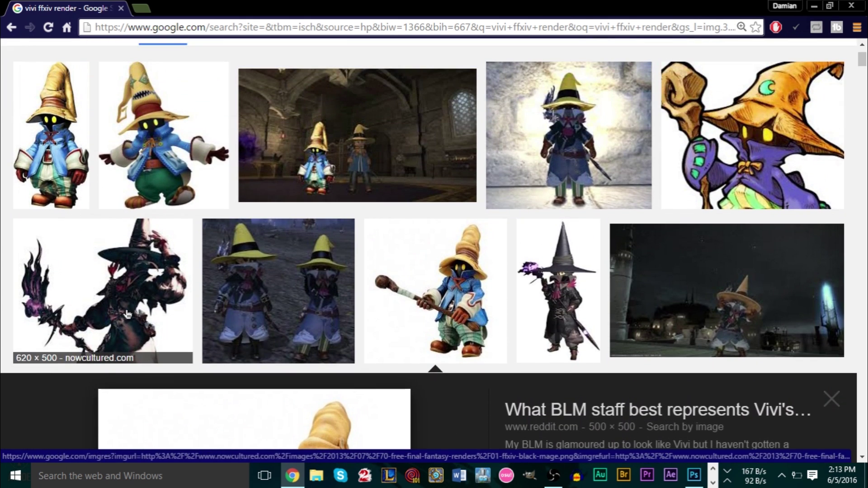
left_click(63, 357)
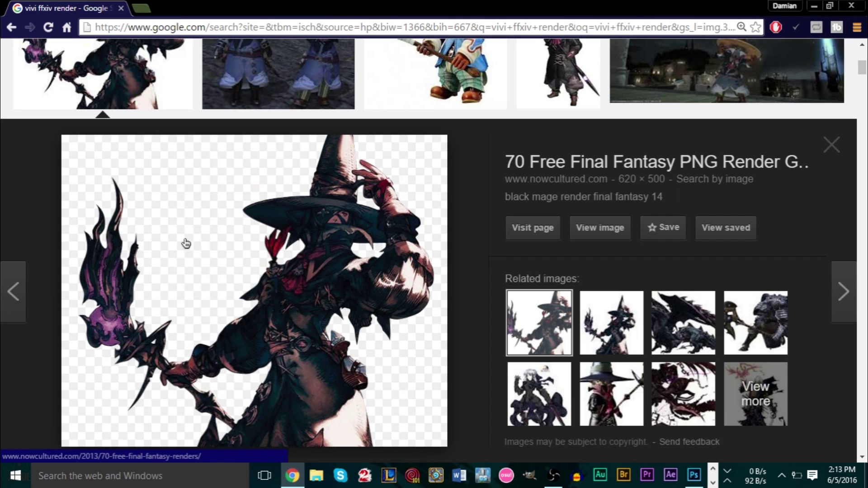
scroll(225, 269, "up", 5)
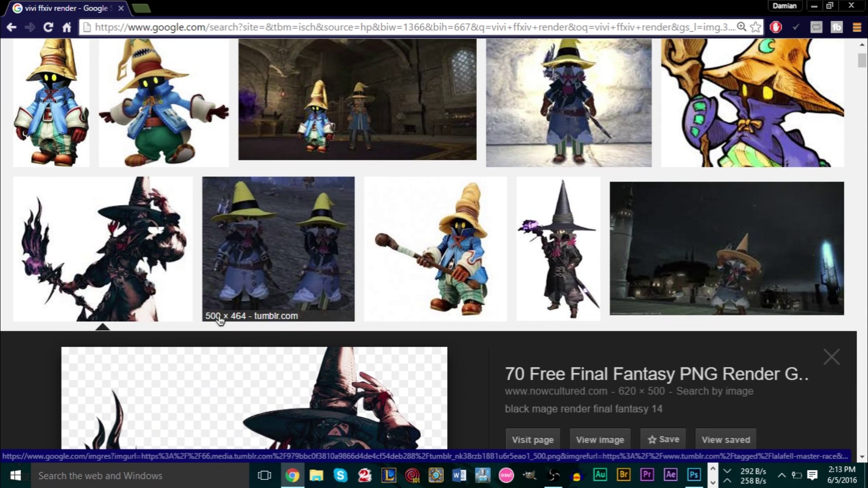
left_click(402, 248)
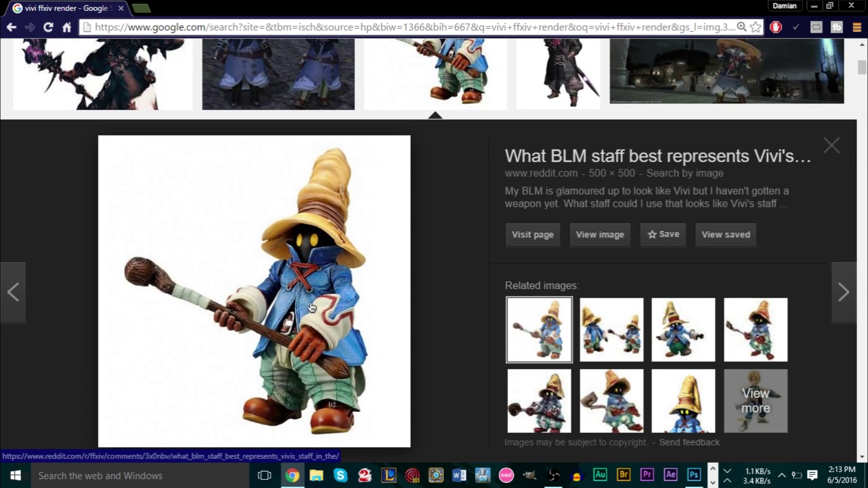
scroll(312, 307, "up", 7)
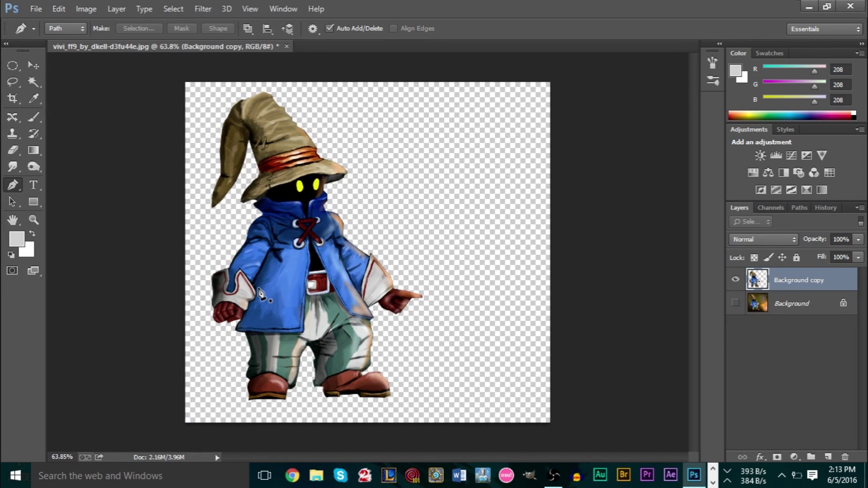
- Switch back to Photoshop, delete the Background copy layer and clear the selection left around the mage
left_click(758, 280, "ctrl")
left_click(845, 457)
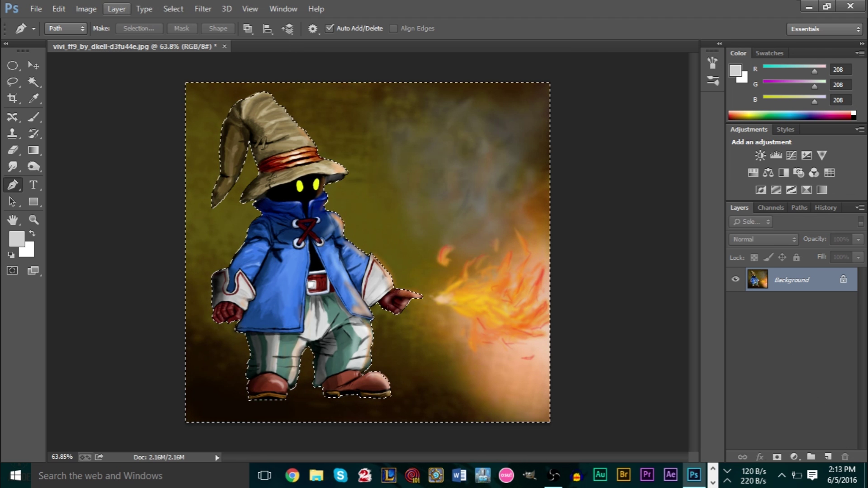
left_click(177, 9)
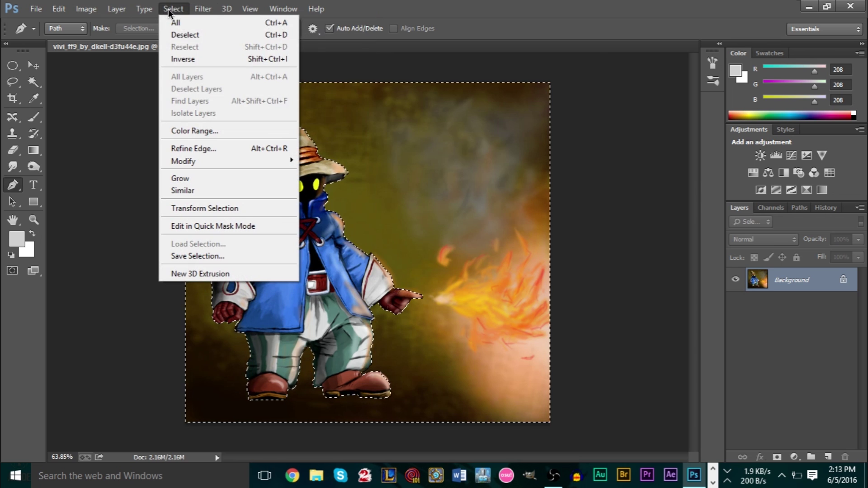
left_click(194, 35)
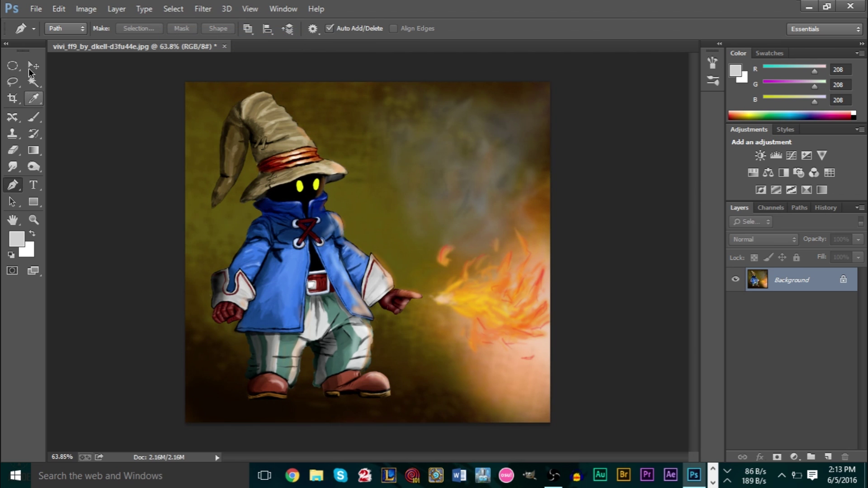
- Select the mage's striped trouser leg and the boot below it with the Quick Selection tool
left_click(13, 85)
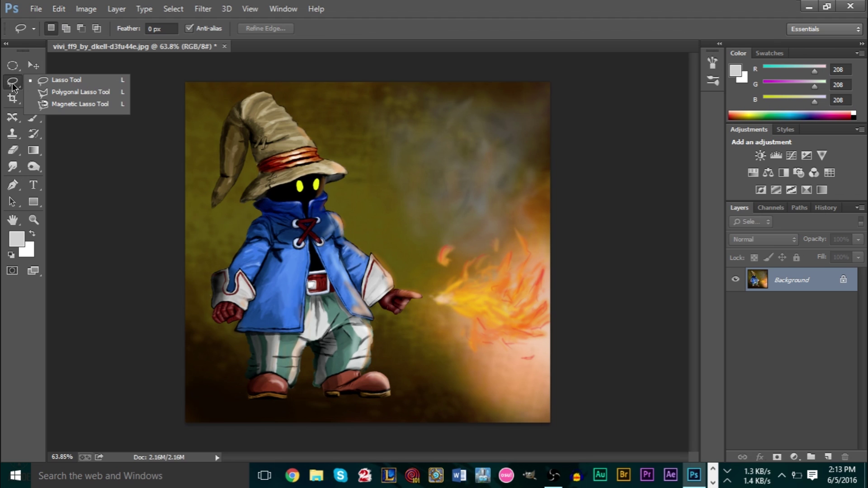
left_click(36, 84)
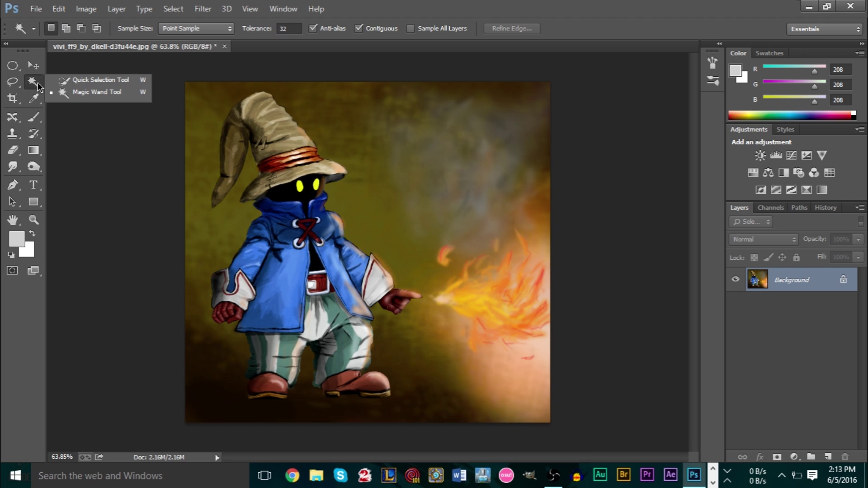
left_click(66, 84)
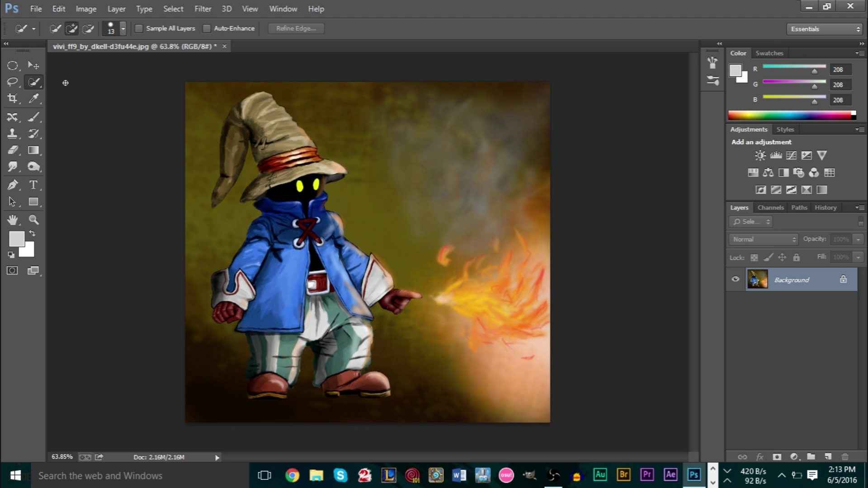
scroll(223, 244, "up", 3)
scroll(302, 331, "down", 4)
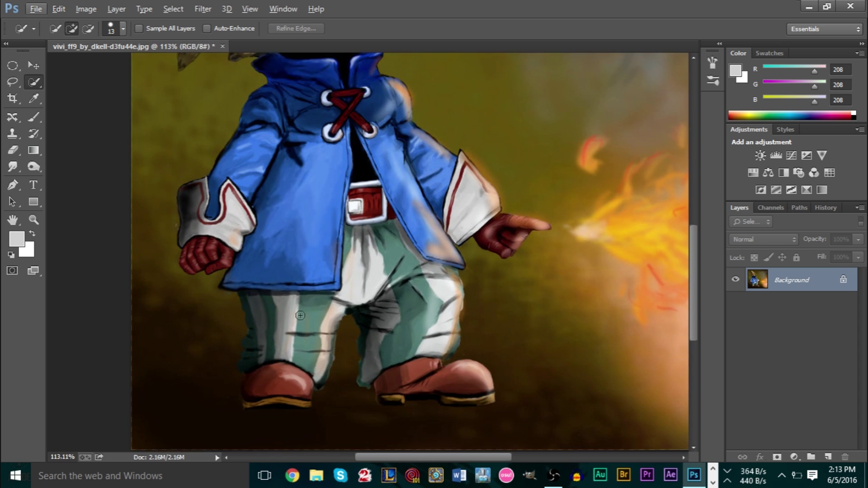
mouse_move(275, 300)
left_mouse_down()
mouse_move(290, 286)
mouse_move(258, 254)
mouse_move(266, 243)
left_mouse_up()
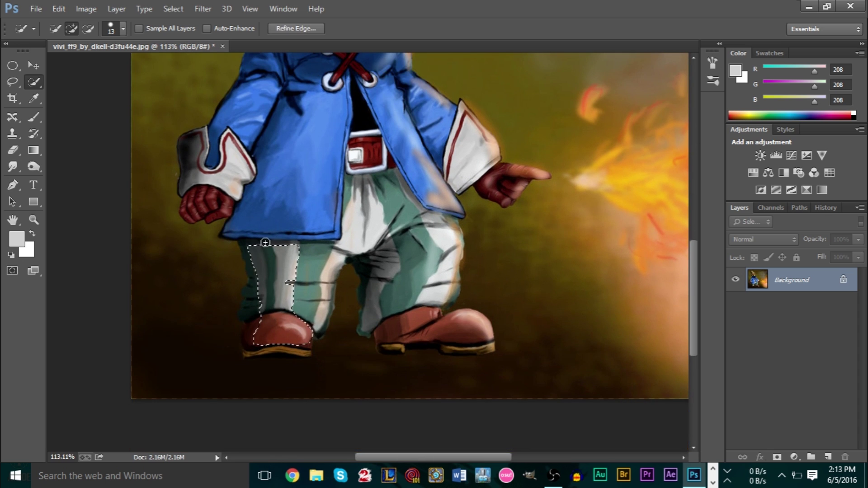
mouse_move(267, 309)
left_mouse_down()
mouse_move(267, 280)
mouse_move(256, 259)
left_mouse_up()
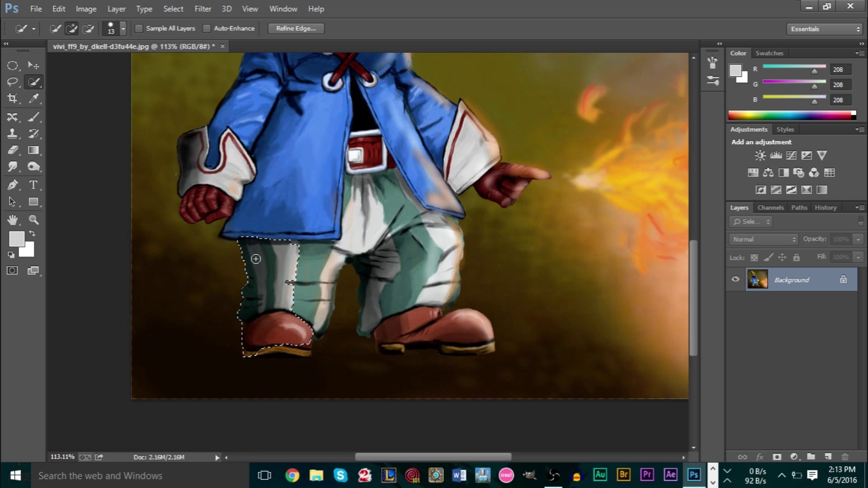
- Extend the quick selection up over the blue coat, the cuffed sleeve and the pointed hat
mouse_move(241, 228)
left_mouse_down()
mouse_move(191, 185)
mouse_move(190, 156)
mouse_move(248, 178)
left_mouse_up()
scroll(248, 179, "up", 1)
scroll(248, 179, "up", 4)
mouse_move(199, 255)
left_mouse_down()
mouse_move(258, 201)
mouse_move(294, 118)
left_mouse_up()
scroll(295, 117, "up", 6)
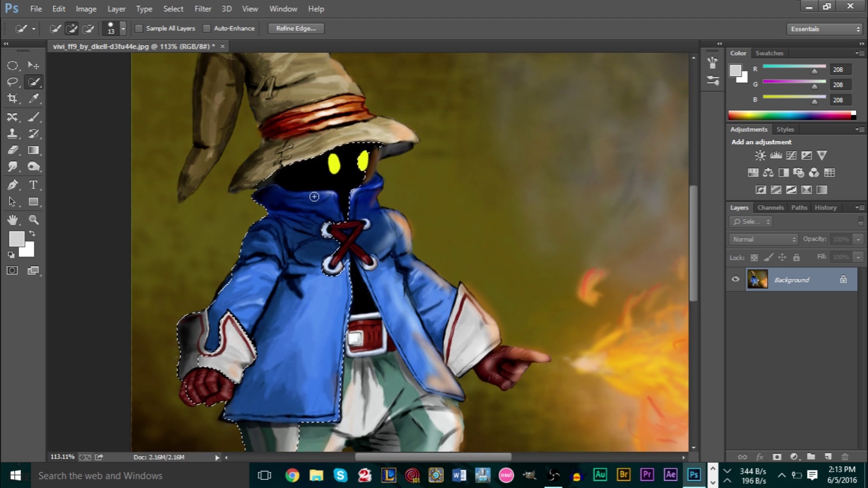
mouse_move(282, 222)
left_mouse_down()
mouse_move(260, 236)
mouse_move(280, 190)
mouse_move(273, 149)
mouse_move(260, 114)
mouse_move(239, 99)
mouse_move(223, 118)
mouse_move(188, 236)
left_mouse_up()
scroll(188, 236, "up", 2)
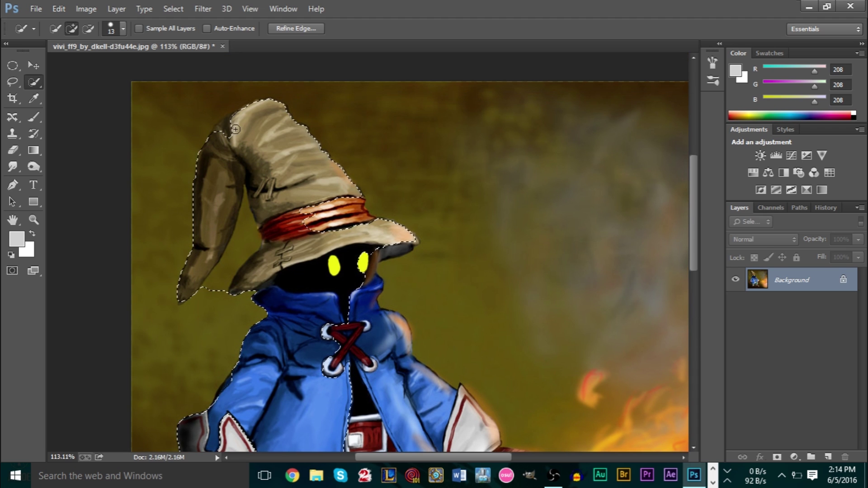
- Add the face, the front of the coat, the pointing arm, the other leg and the hat band to the quick selection
scroll(313, 195, "down", 2)
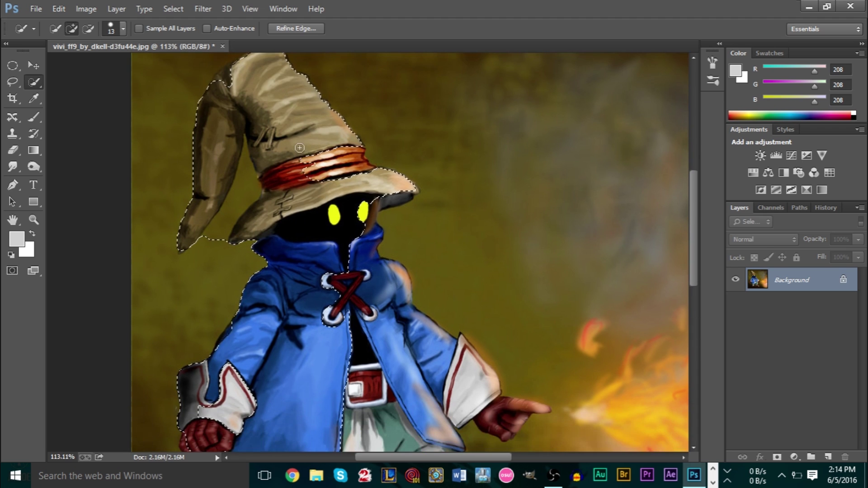
left_click(354, 229)
mouse_move(362, 263)
left_mouse_down()
mouse_move(366, 316)
mouse_move(393, 303)
mouse_move(418, 326)
mouse_move(447, 312)
mouse_move(484, 330)
mouse_move(500, 364)
mouse_move(514, 371)
mouse_move(547, 361)
left_mouse_up()
scroll(428, 296, "down", 2)
scroll(475, 344, "down", 4)
mouse_move(457, 270)
left_mouse_down()
mouse_move(458, 350)
mouse_move(445, 412)
mouse_move(475, 411)
mouse_move(484, 427)
mouse_move(481, 437)
mouse_move(469, 435)
mouse_move(416, 411)
left_mouse_up()
scroll(420, 407, "down", 3)
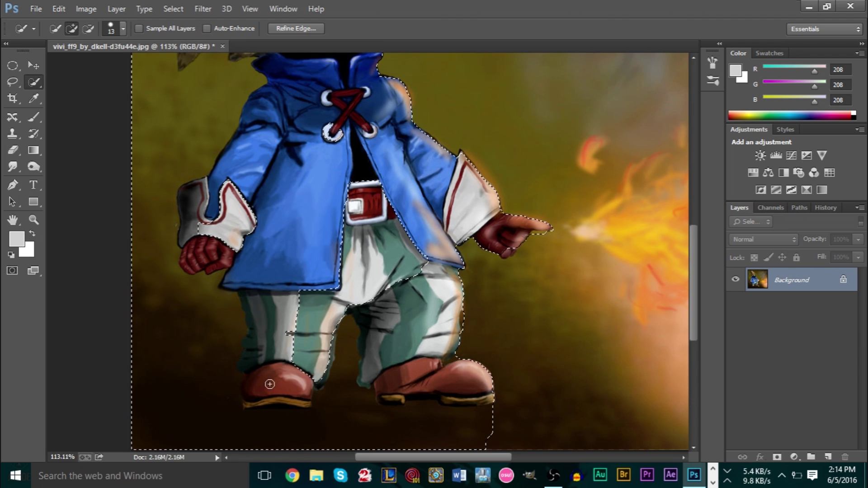
scroll(203, 405, "up", 5)
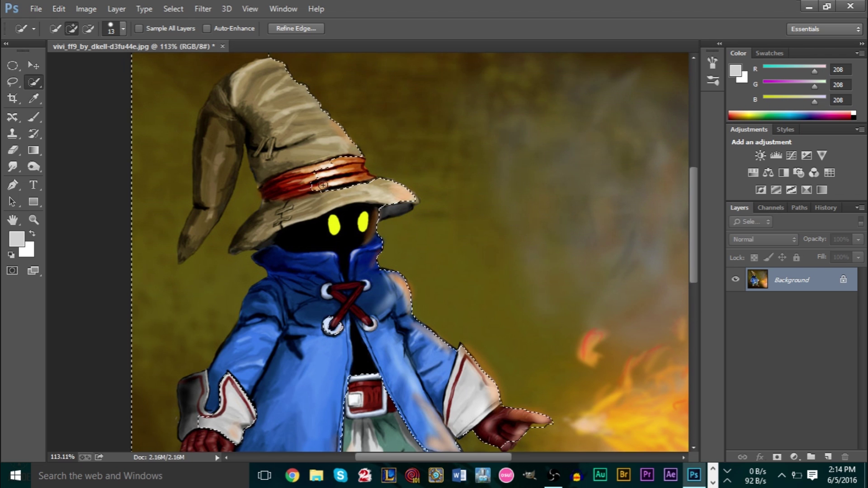
left_click_drag(348, 206, 346, 195)
- Subtract the dark ground below and between the boots from the quick selection and refine the inner leg edge
scroll(347, 181, "down", 3)
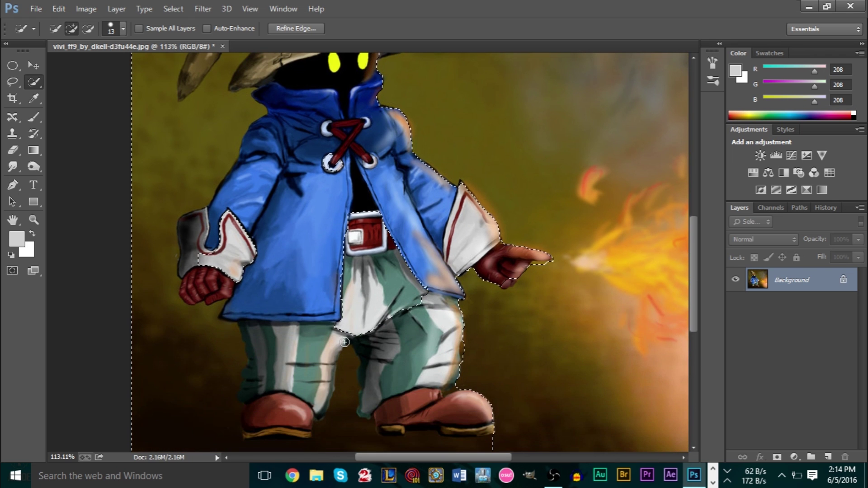
scroll(428, 348, "down", 2)
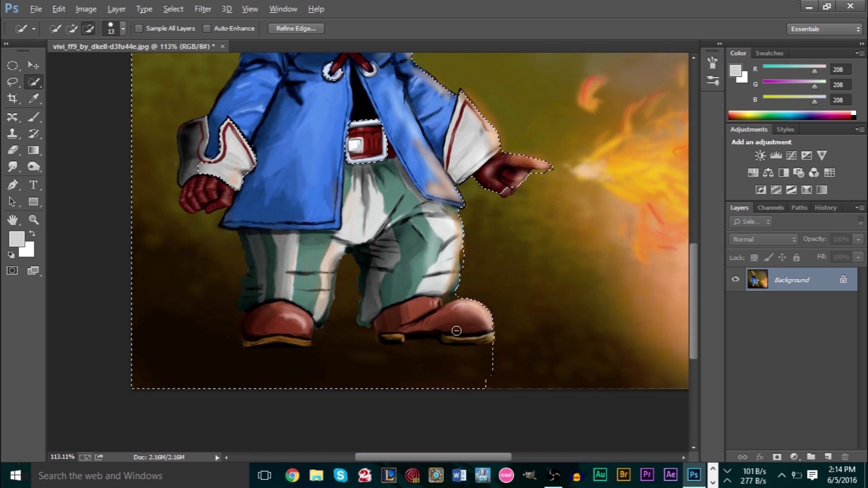
scroll(456, 334, "up", 3)
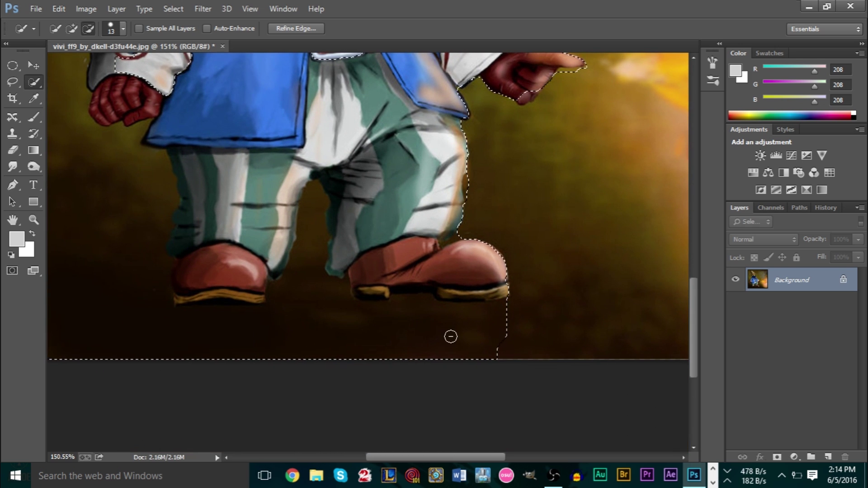
mouse_move(471, 348)
left_mouse_down()
mouse_move(497, 363)
mouse_move(510, 355)
mouse_move(446, 328)
mouse_move(398, 323)
mouse_move(120, 330)
left_mouse_up()
left_click_drag(163, 300, 248, 295)
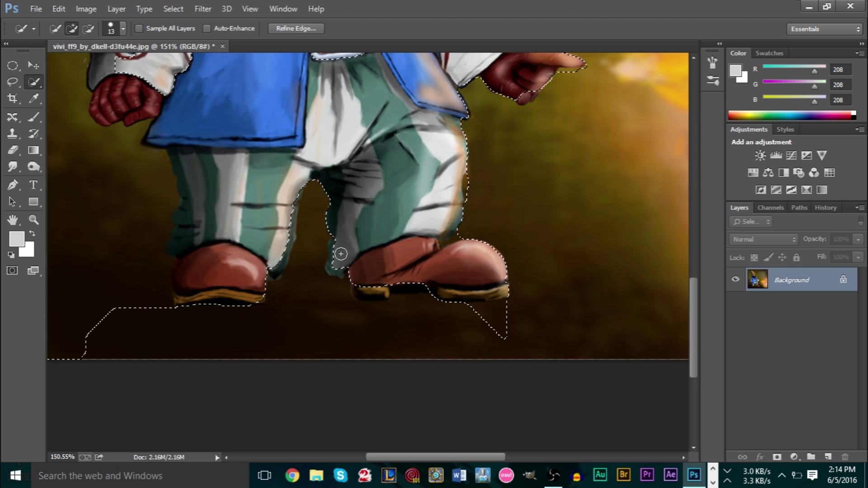
mouse_move(335, 267)
left_mouse_down()
mouse_move(394, 296)
mouse_move(410, 289)
mouse_move(304, 269)
mouse_move(312, 204)
left_mouse_up()
key("alt")
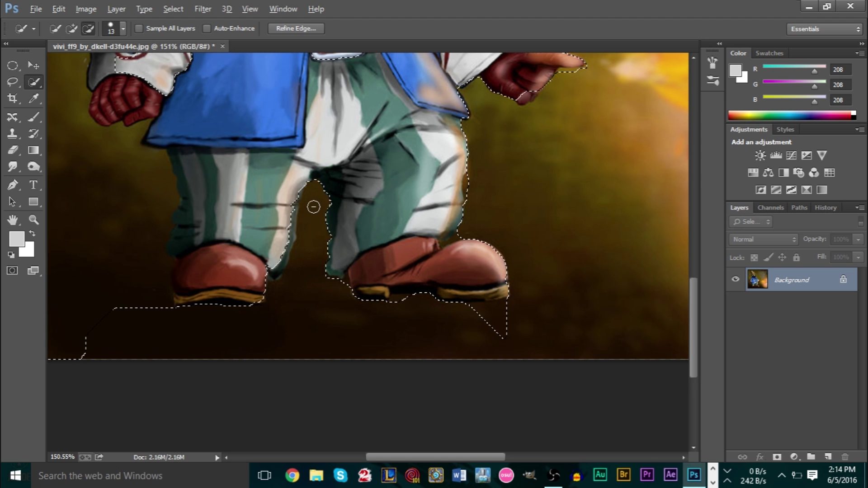
- Clear the quick selection around the mage
scroll(299, 248, "up", 3)
scroll(298, 248, "down", 6)
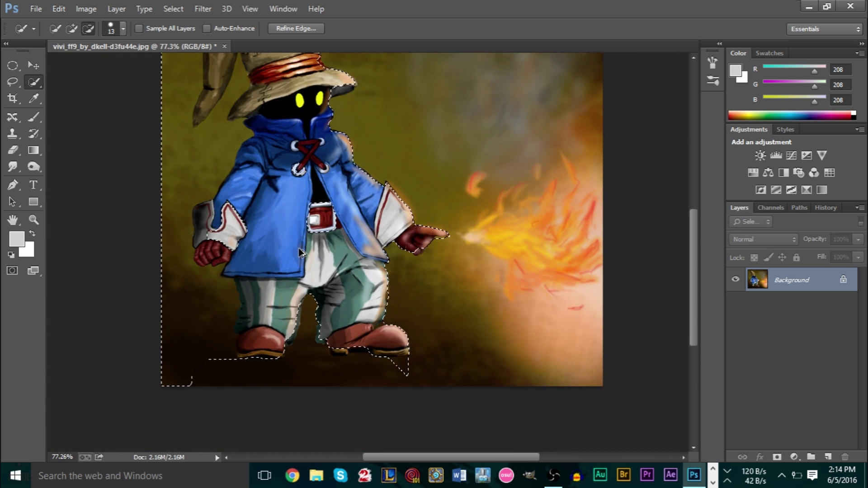
left_click(173, 8)
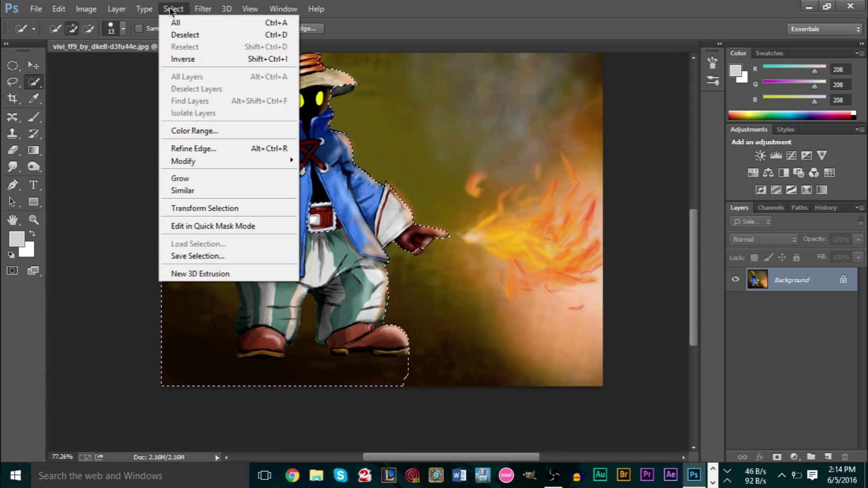
left_click(213, 34)
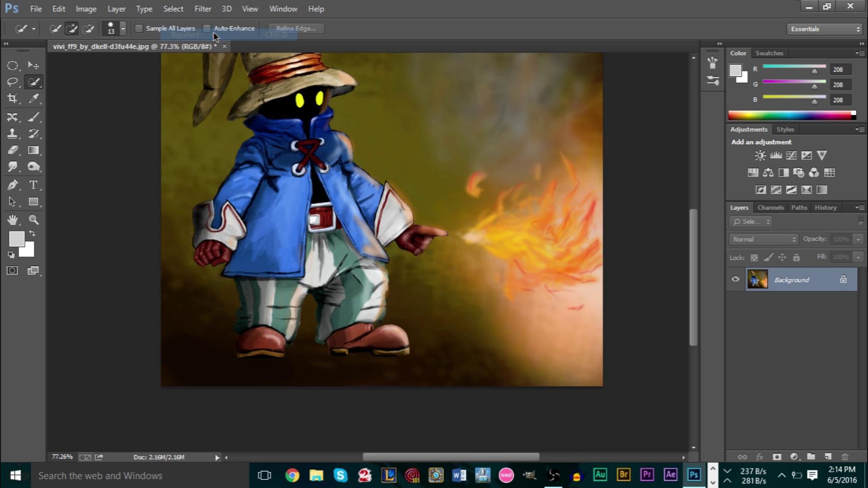
- Try to trace the inner edge of the hat's hanging tip with the Magnetic Lasso tool
left_click(13, 83)
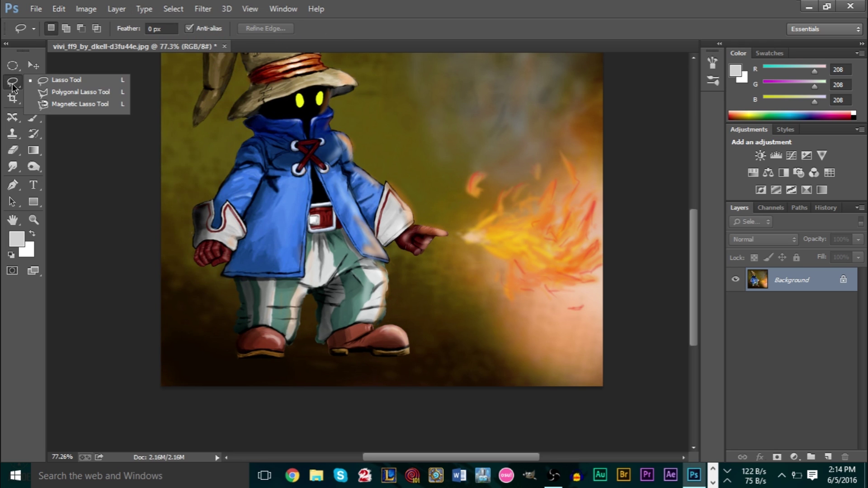
left_click(75, 103)
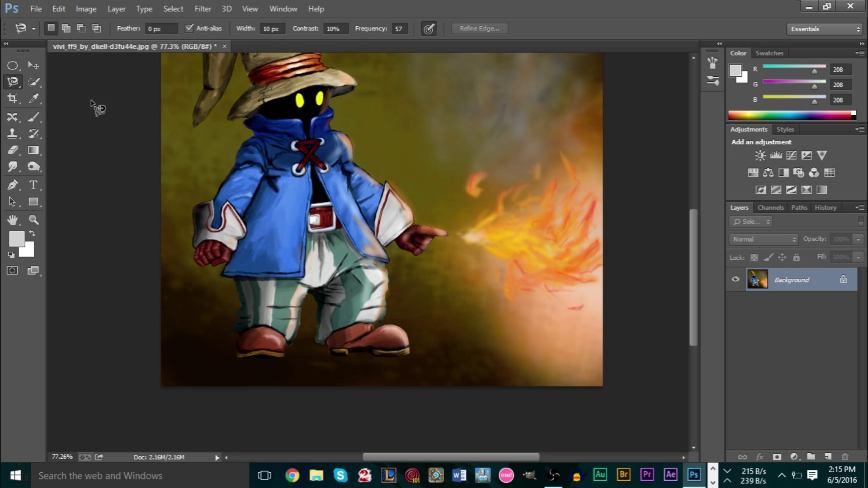
scroll(235, 95, "up", 3)
scroll(181, 160, "up", 8)
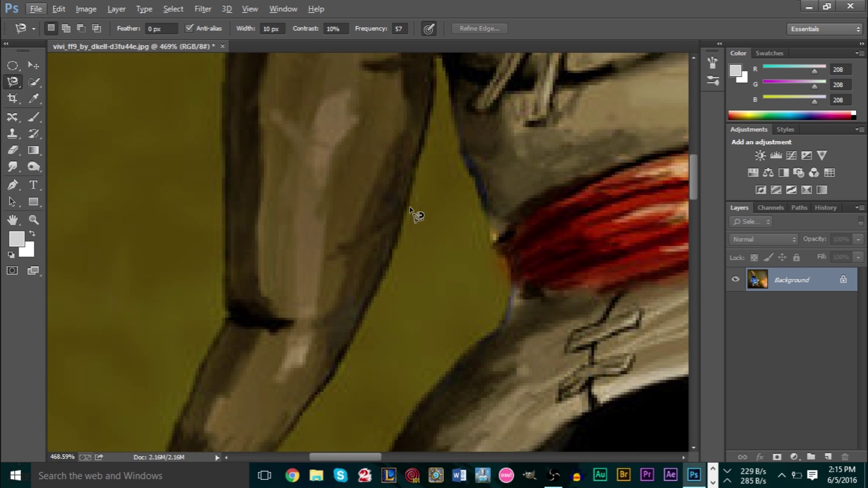
left_click(411, 206)
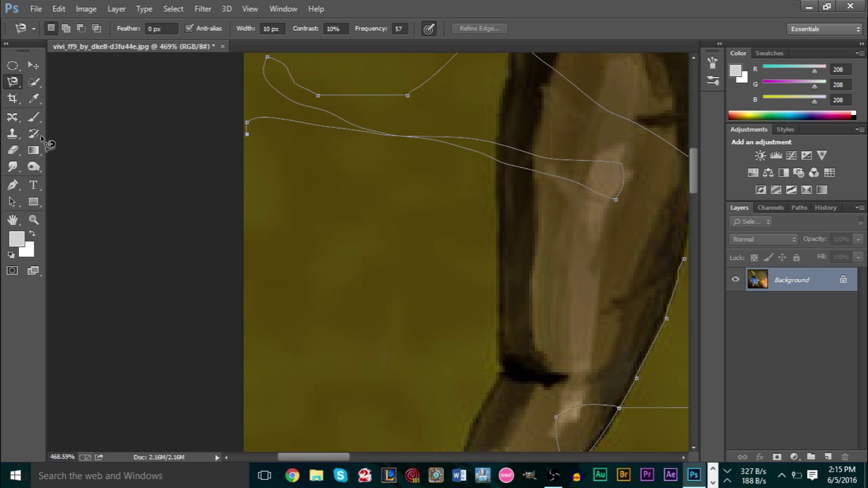
left_click(34, 133)
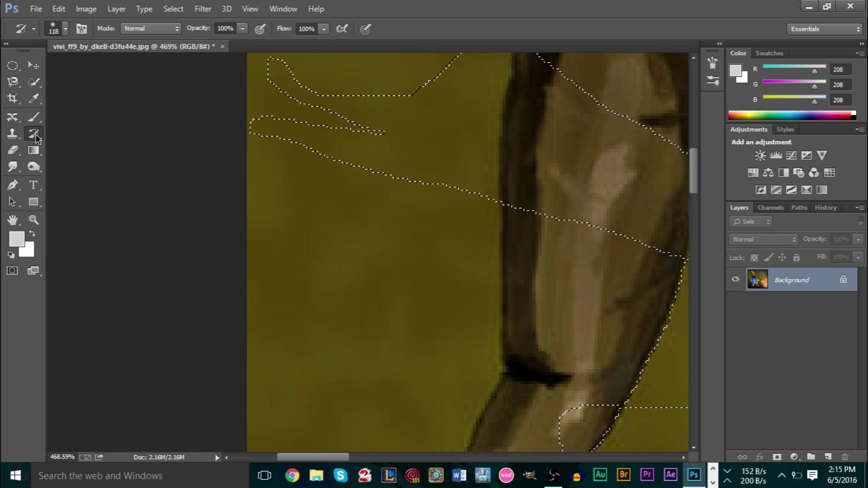
- Clear the stray lasso selection across the mage's hat
scroll(378, 107, "down", 10)
scroll(547, 221, "up", 4)
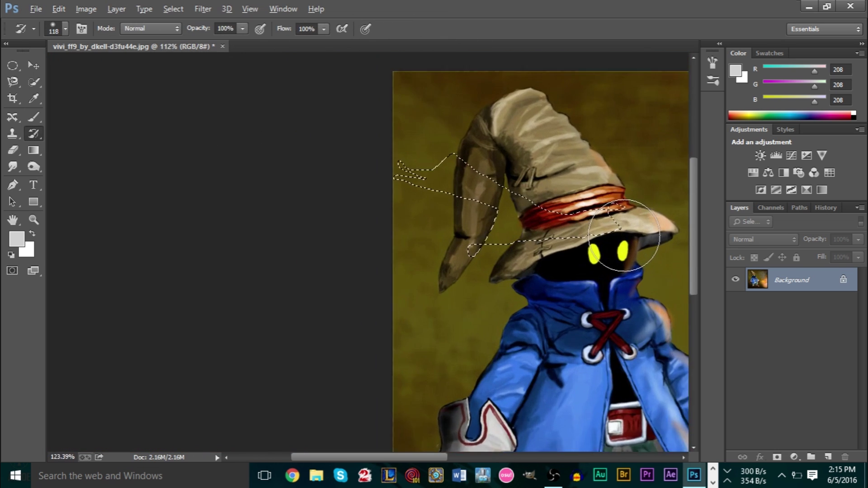
scroll(620, 243, "down", 2)
scroll(634, 231, "up", 2)
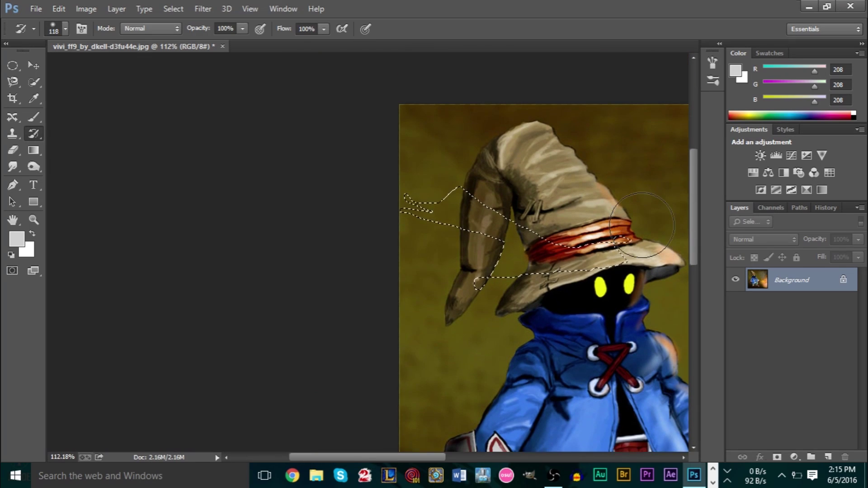
left_click(174, 9)
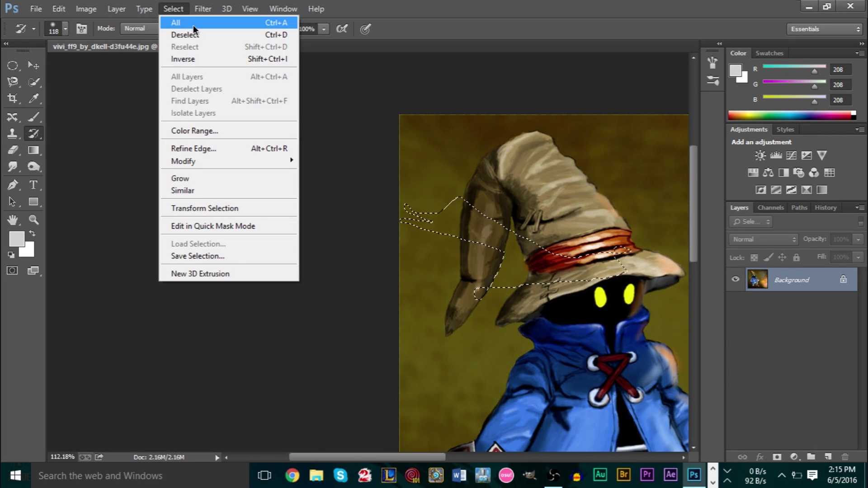
left_click(194, 32)
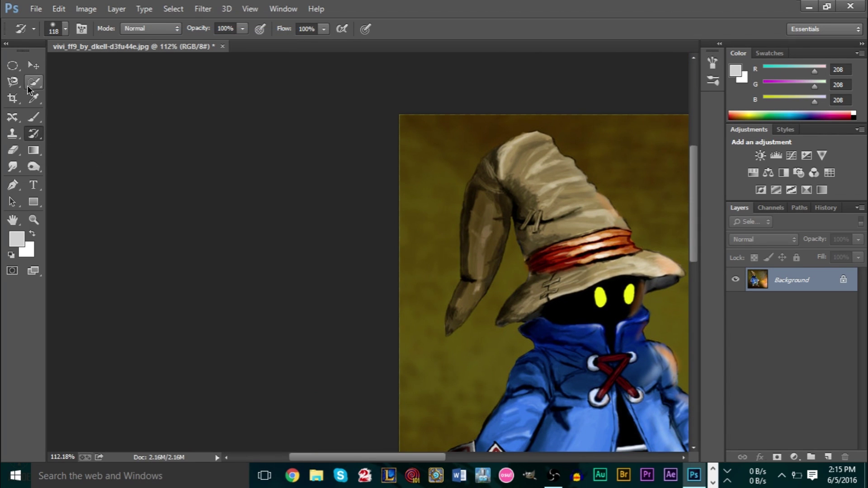
- Try to trace the hat's outline with the Magnetic Lasso, from the hanging tip's inner edge around the crown to the brim, and close the selection
left_click(12, 81)
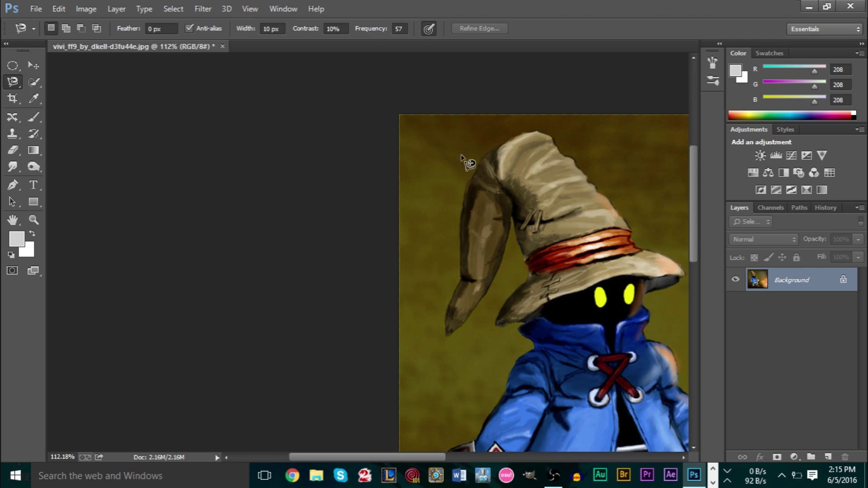
left_click(509, 234)
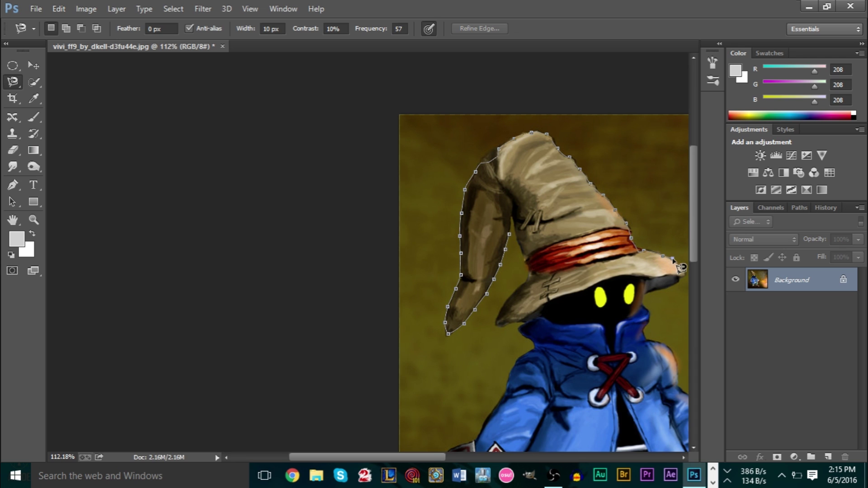
key("Return")
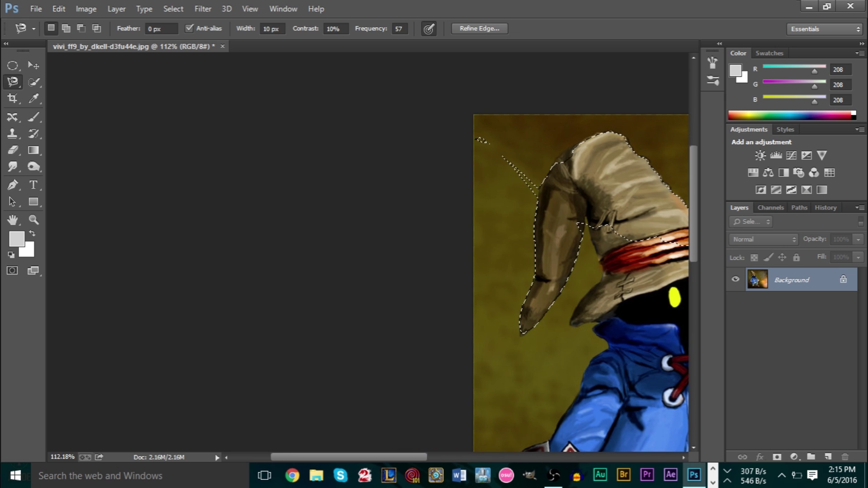
- Deselect the magnetic lasso outline around the hat
left_click(174, 9)
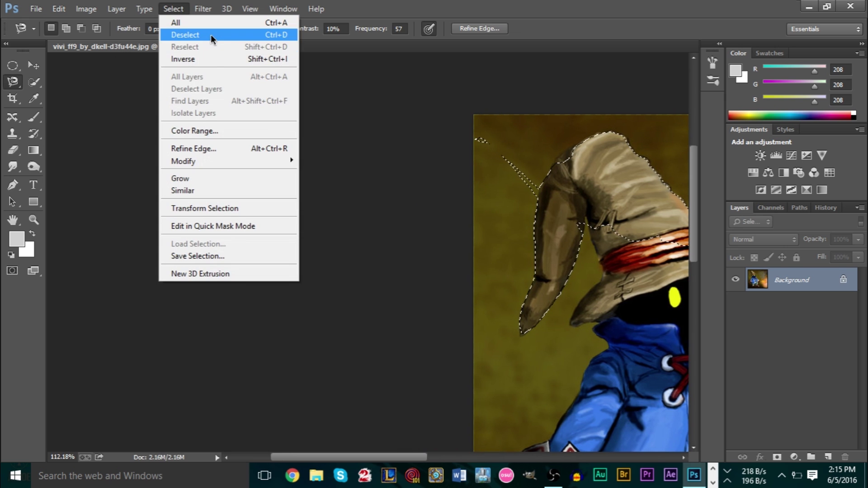
left_click(210, 35)
scroll(505, 151, "down", 3)
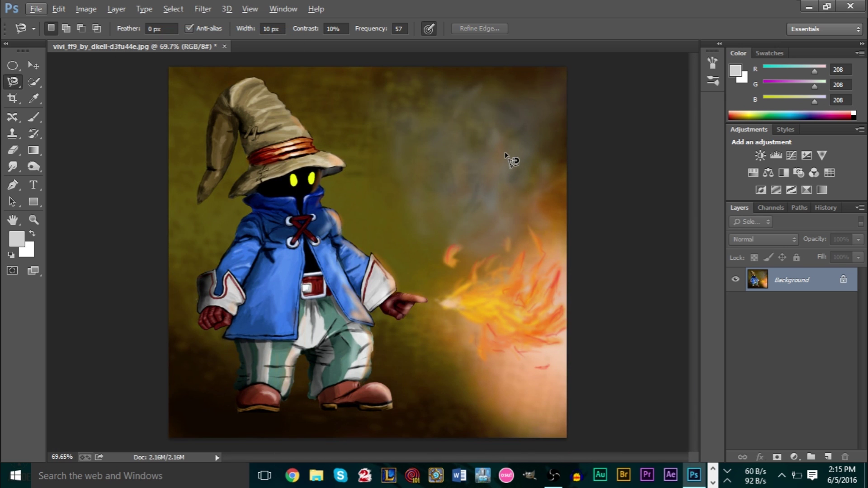